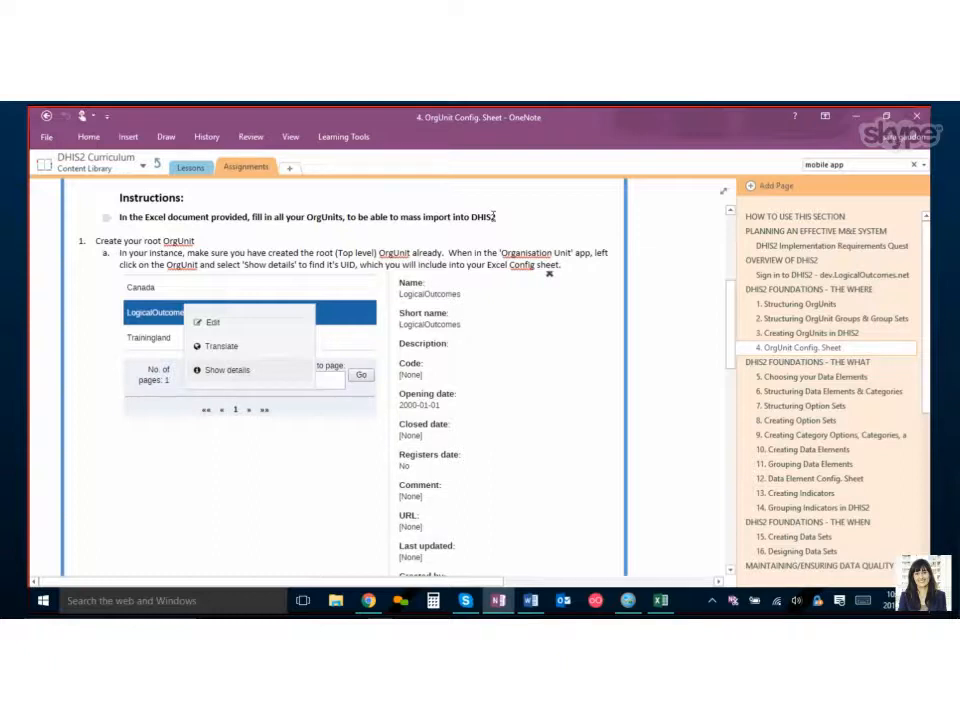
Switch to the browser, expand Canada in the organisation unit tree and show details for British Columbia.
left_click(369, 600)
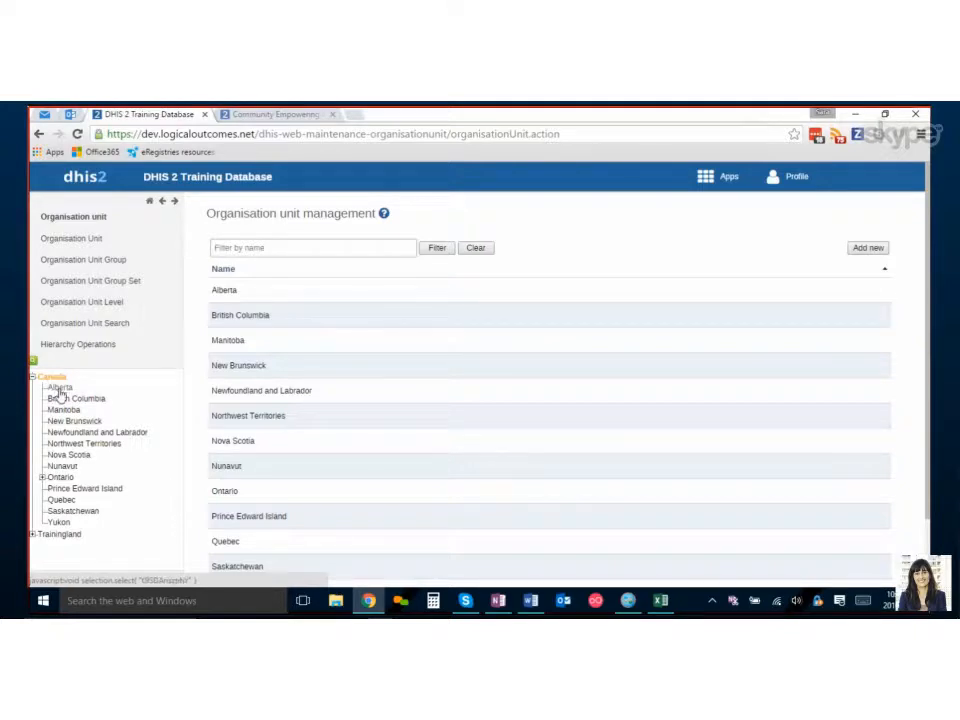
left_click(60, 389)
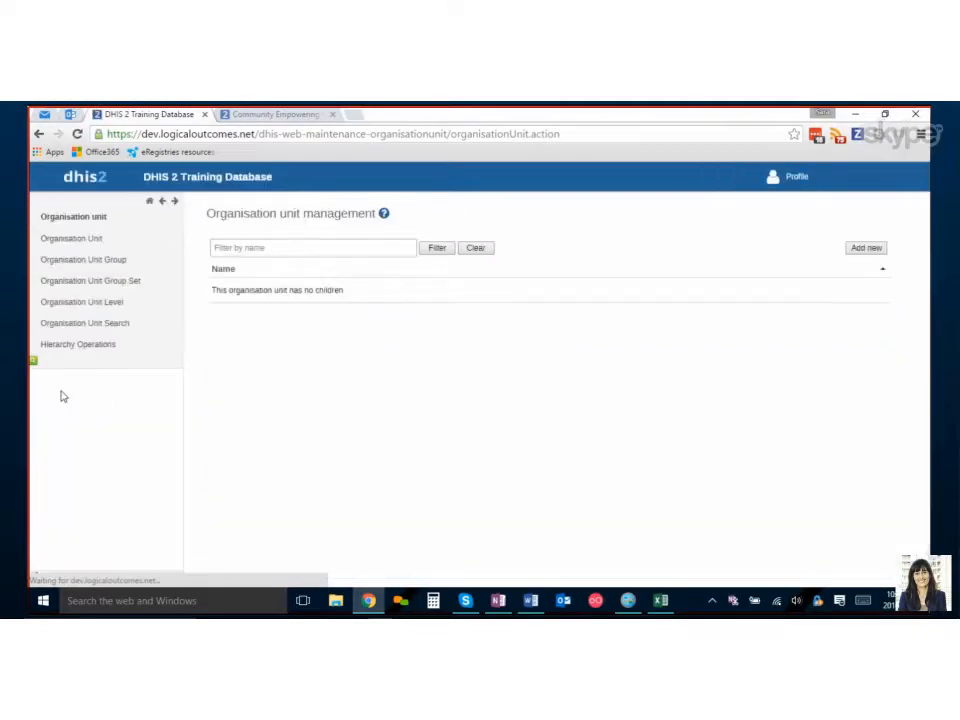
left_click(51, 377)
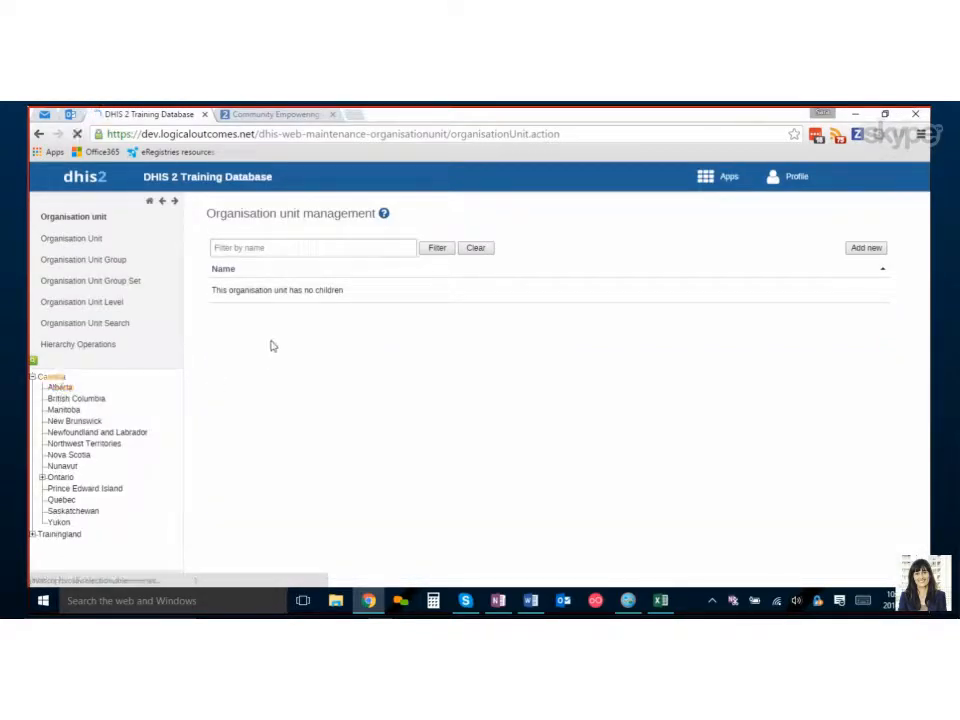
left_click(231, 318)
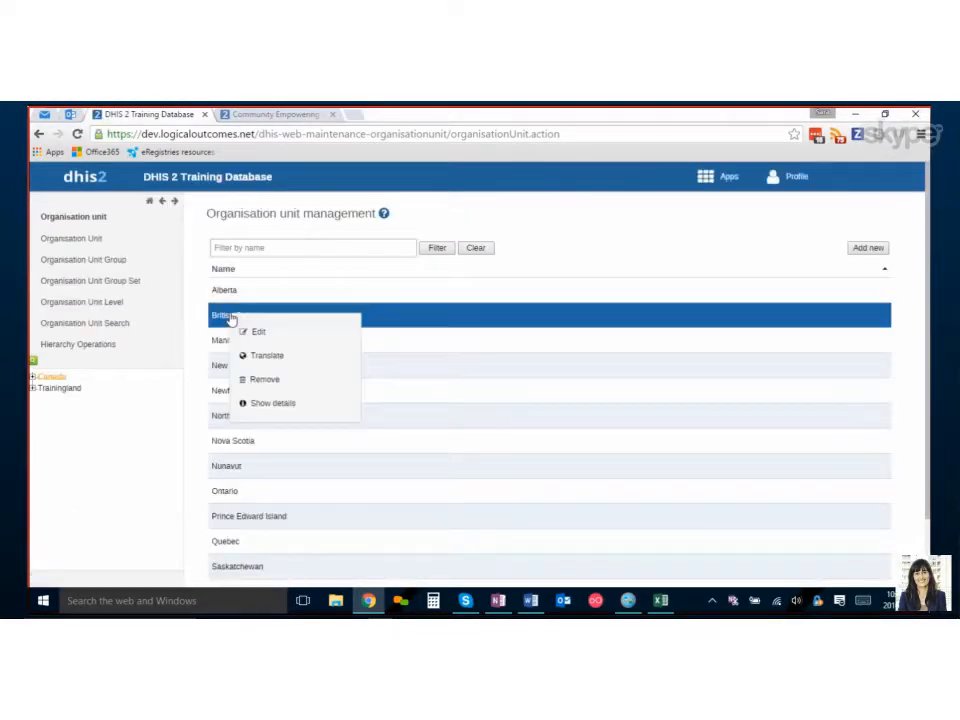
left_click(273, 404)
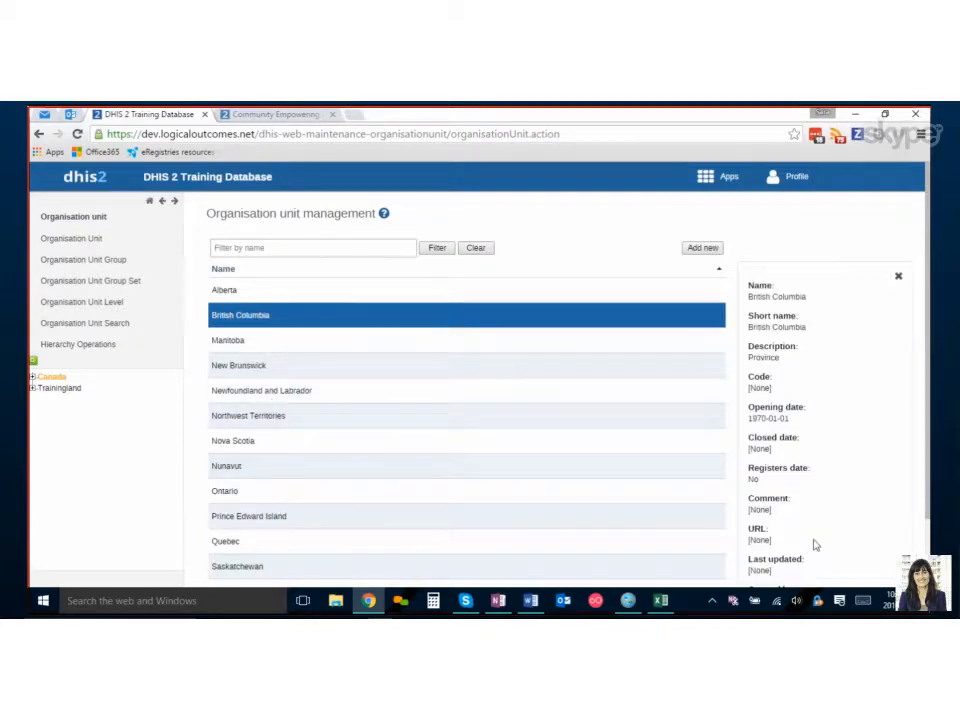
scroll(815, 544, "down", 2)
Zoom the browser out to 75% to read British Columbia's full details and ID, then reset zoom to 100%.
left_click(920, 134)
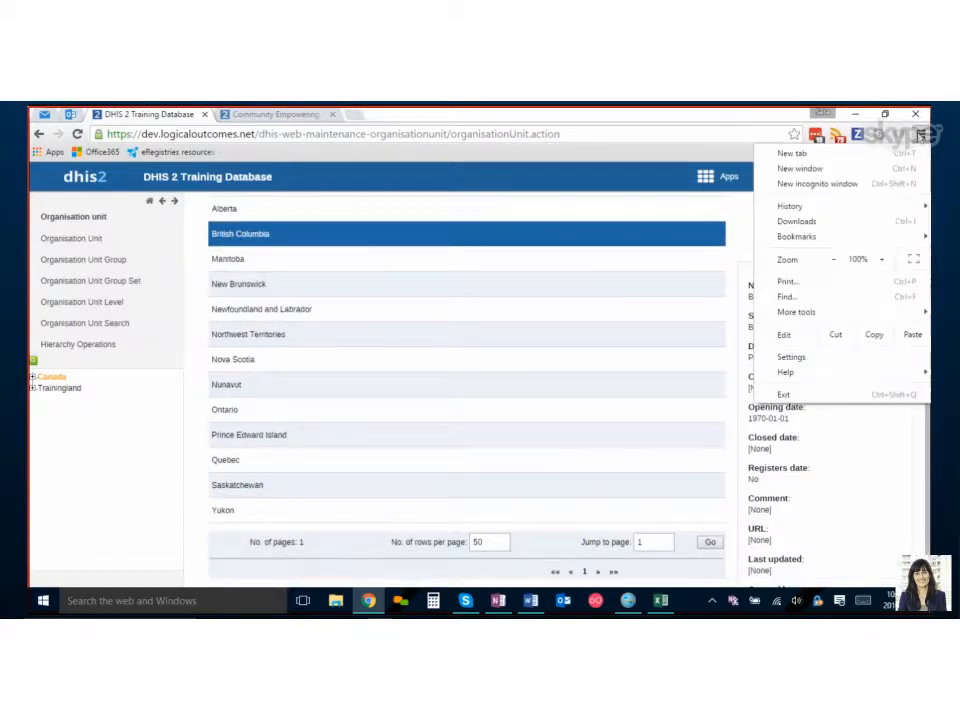
left_click(835, 260)
left_click(835, 260)
left_click(835, 260)
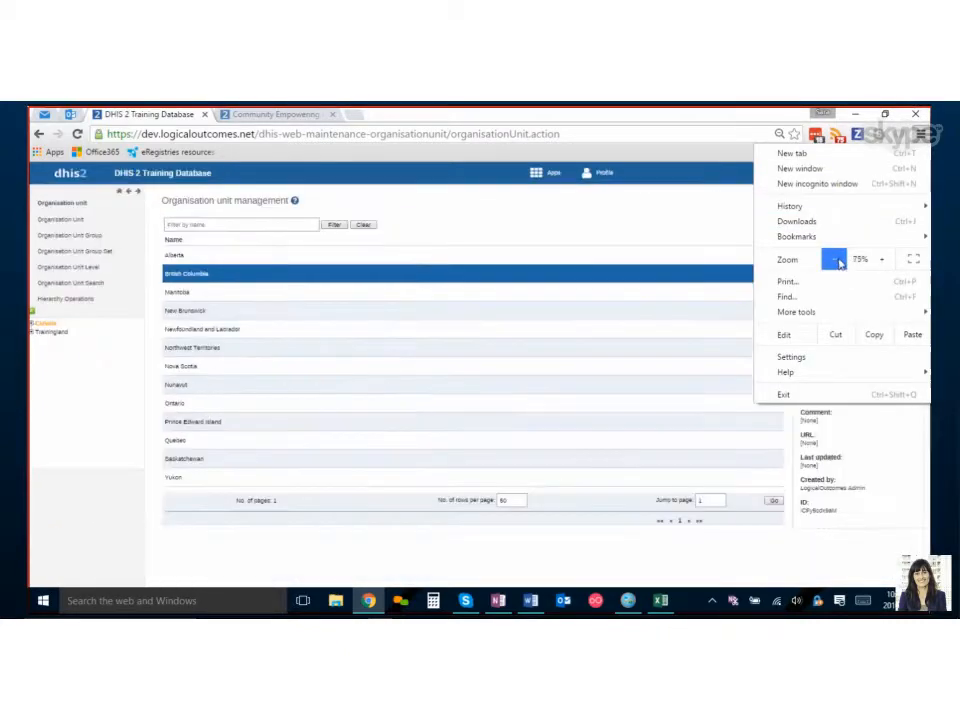
left_click(805, 510)
left_click_drag(802, 503, 848, 519)
left_click(840, 530)
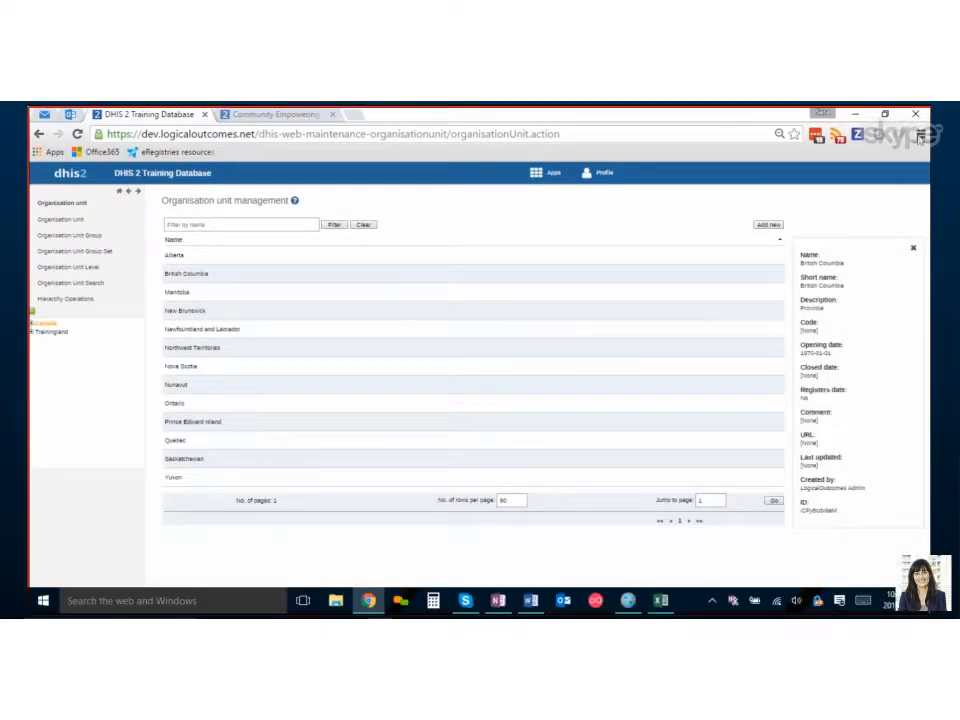
left_click(920, 134)
left_click(881, 259)
left_click(881, 259)
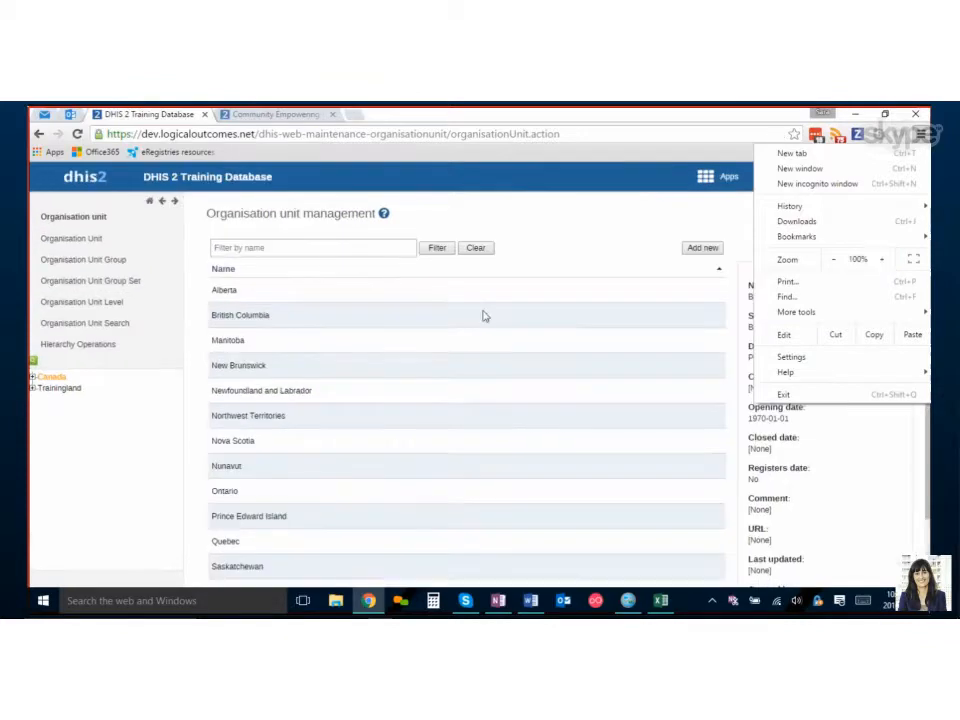
Search organisation units by name for Canada.
left_click(103, 323)
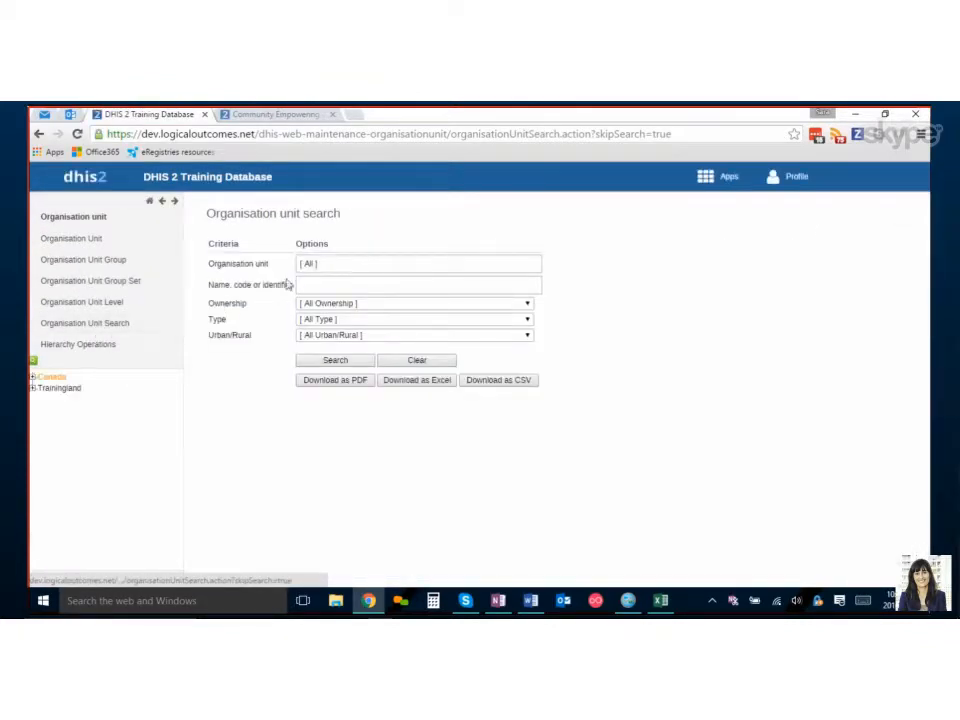
left_click(336, 287)
type("Canada")
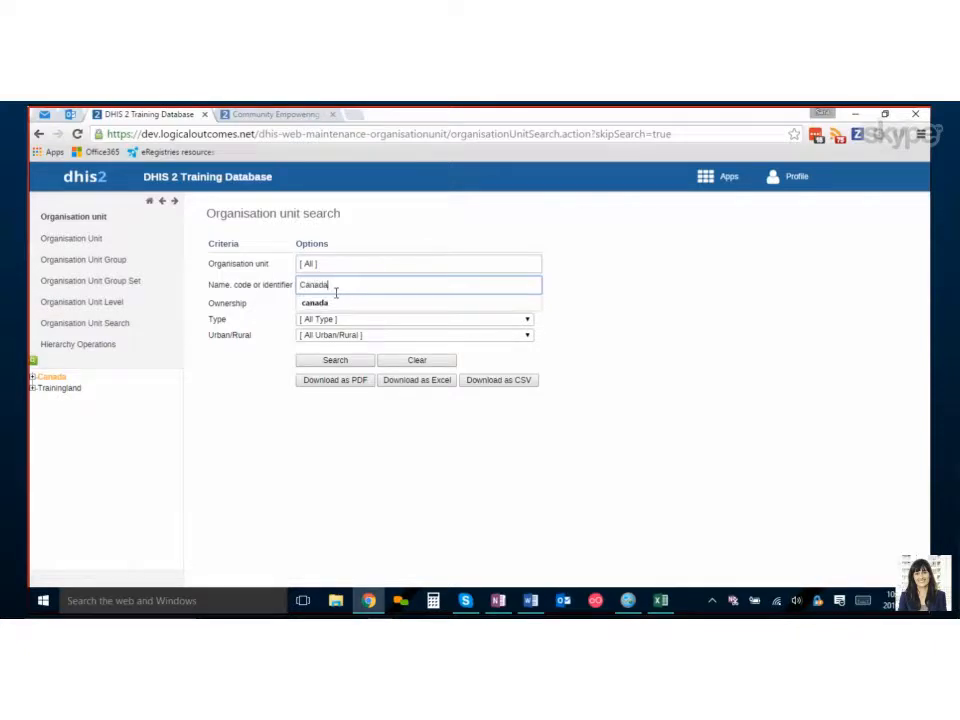
left_click(332, 304)
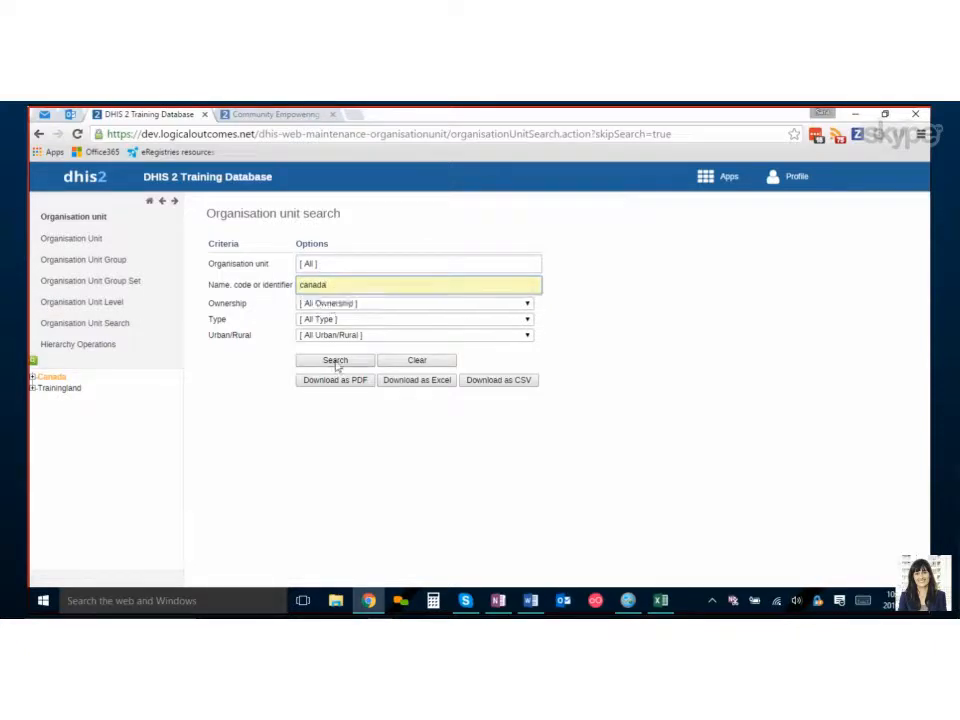
left_click(335, 360)
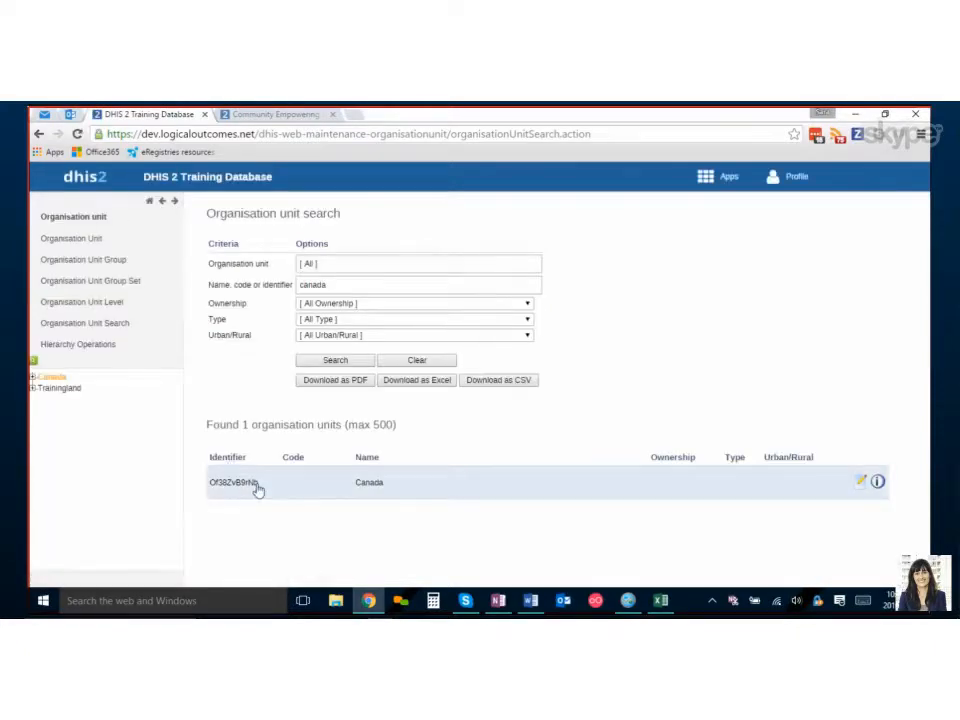
Copy Canada's identifier from the search results.
mouse_move(255, 486)
left_mouse_down()
mouse_move(200, 482)
mouse_move(253, 488)
left_mouse_up()
right_click(253, 488)
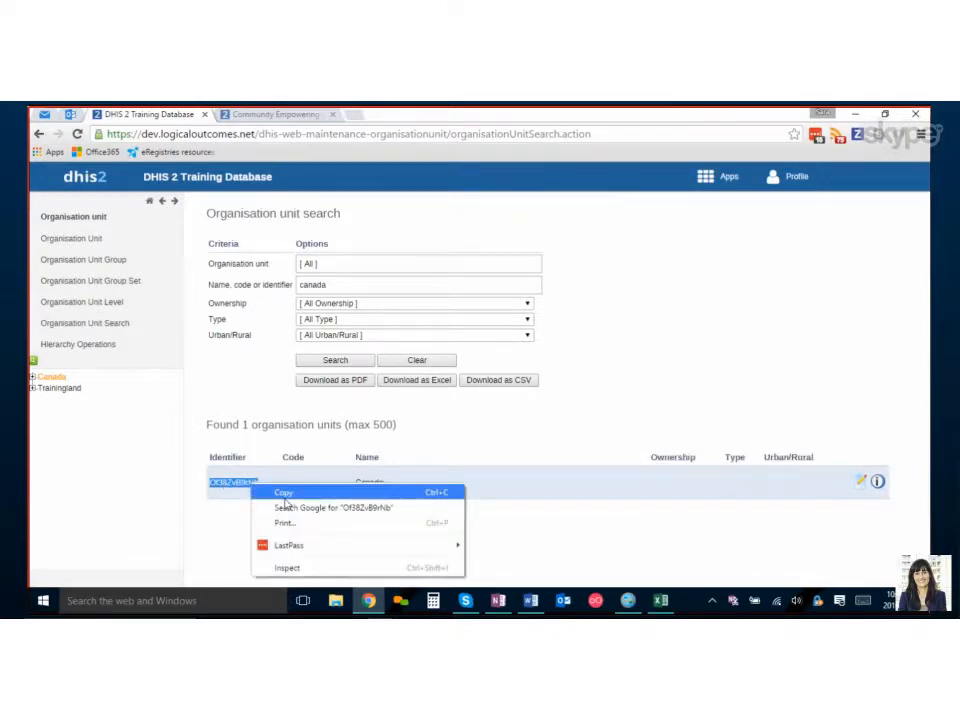
left_click(275, 492)
Switch to the CanadaOntario_OrgUnits spreadsheet and examine the Canada, province and district rows with their Parent UIDs.
left_click(660, 600)
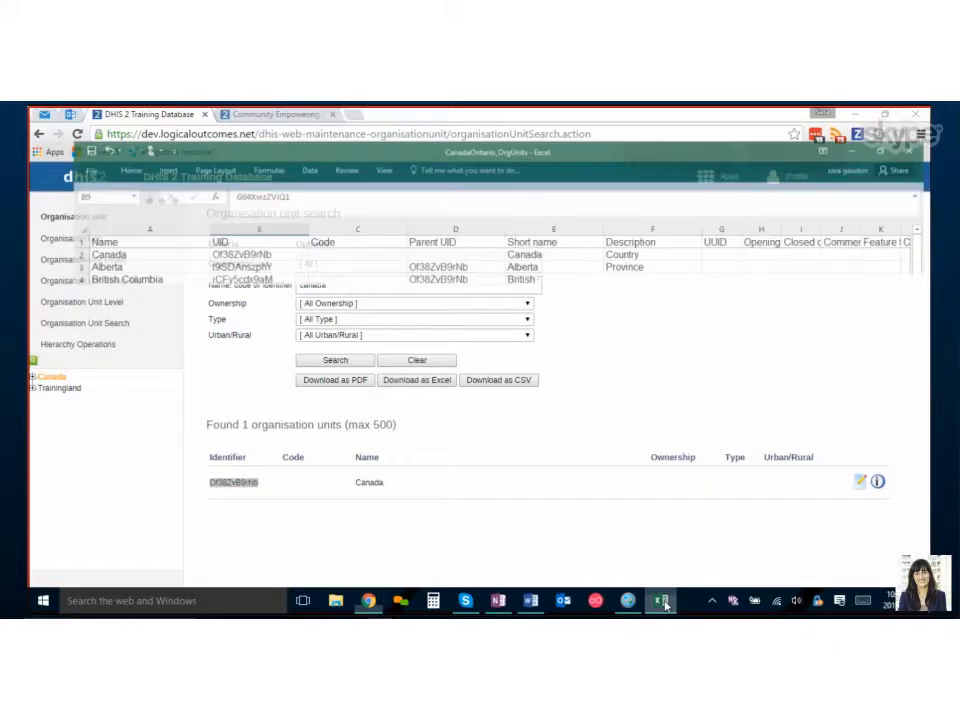
key("Up")
key("Up")
key("Up")
key("Up")
key("Up")
key("Up")
key("Up")
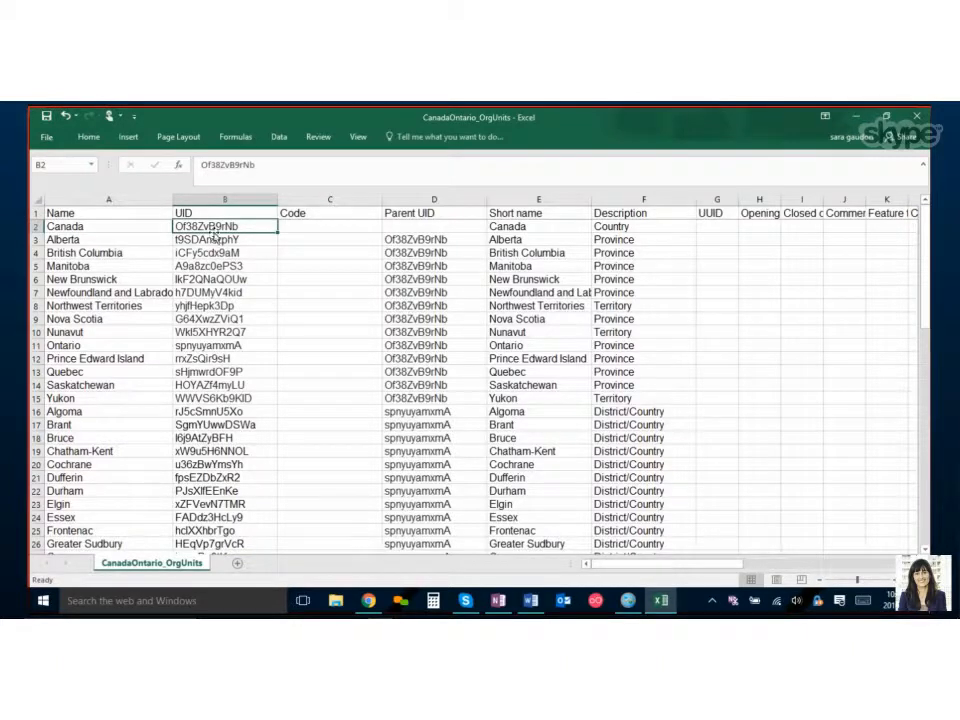
left_click_drag(34, 240, 30, 398)
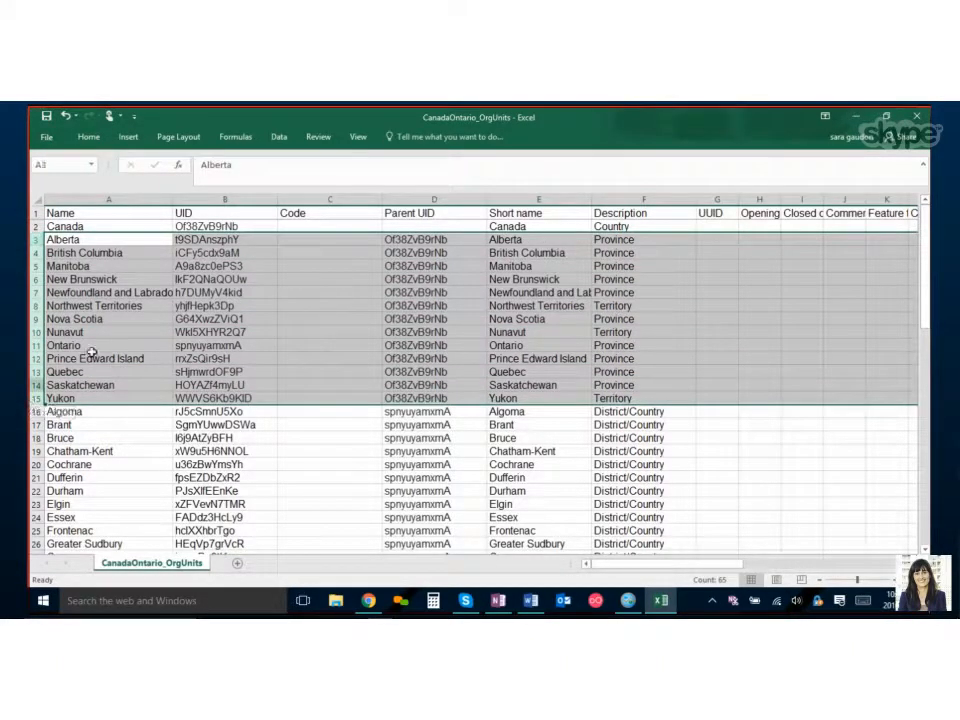
left_click_drag(400, 318, 398, 330)
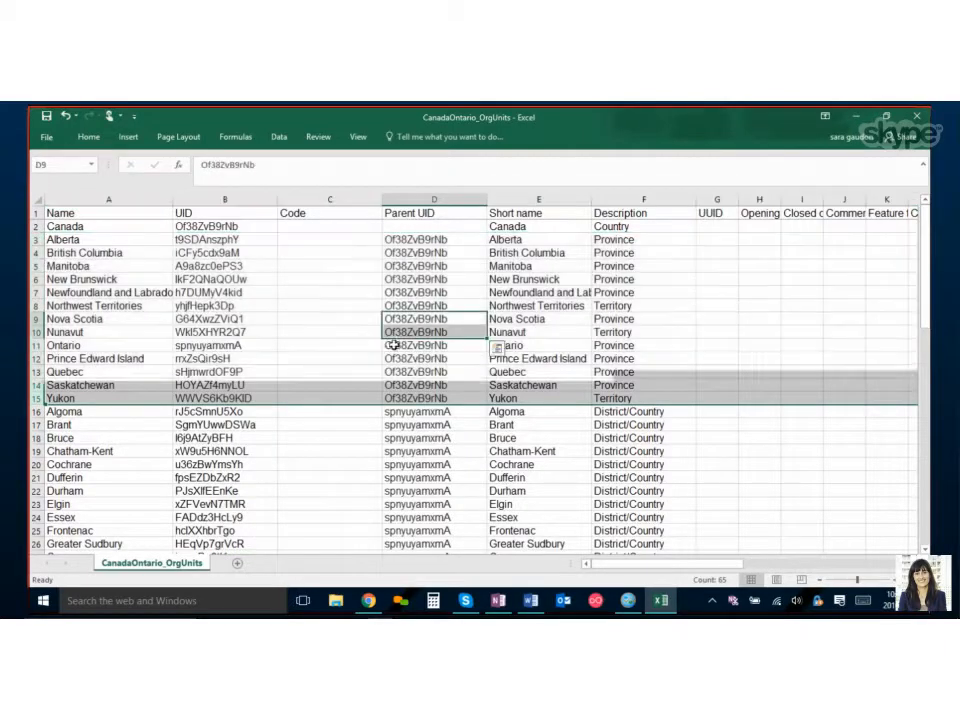
left_click(417, 397)
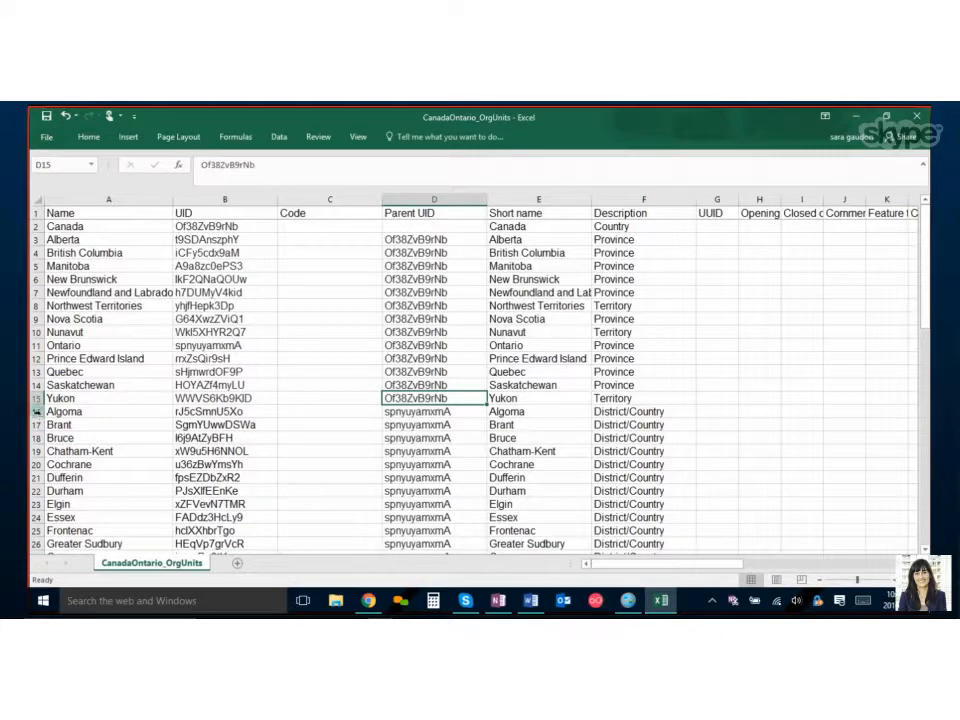
left_click_drag(37, 400, 37, 516)
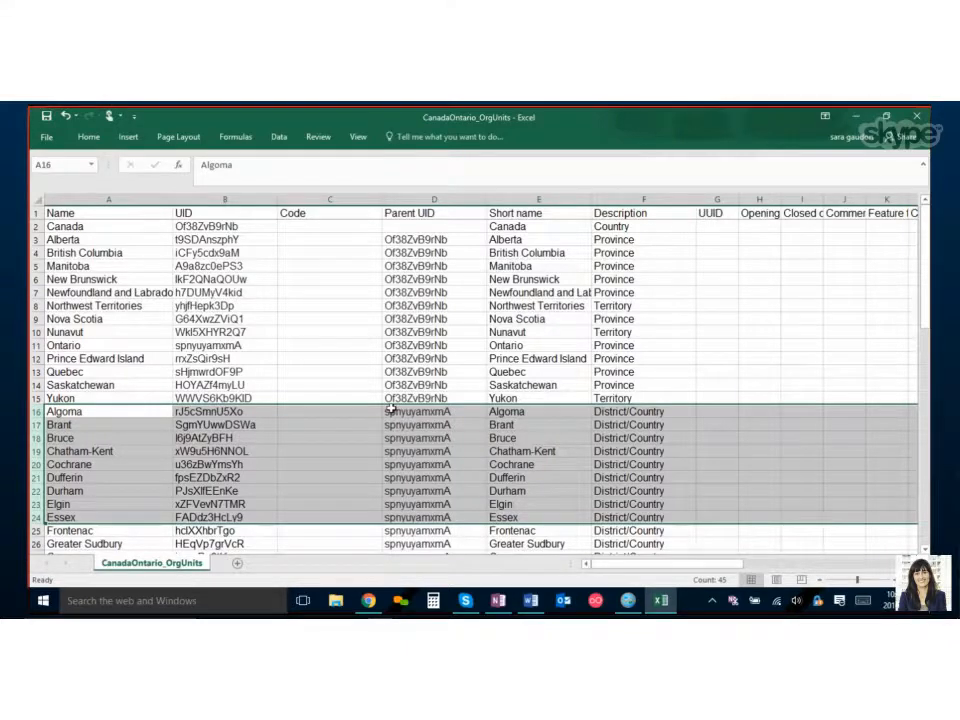
Examine the UID and Parent UID columns, selecting the province UIDs in column B.
left_click(36, 253)
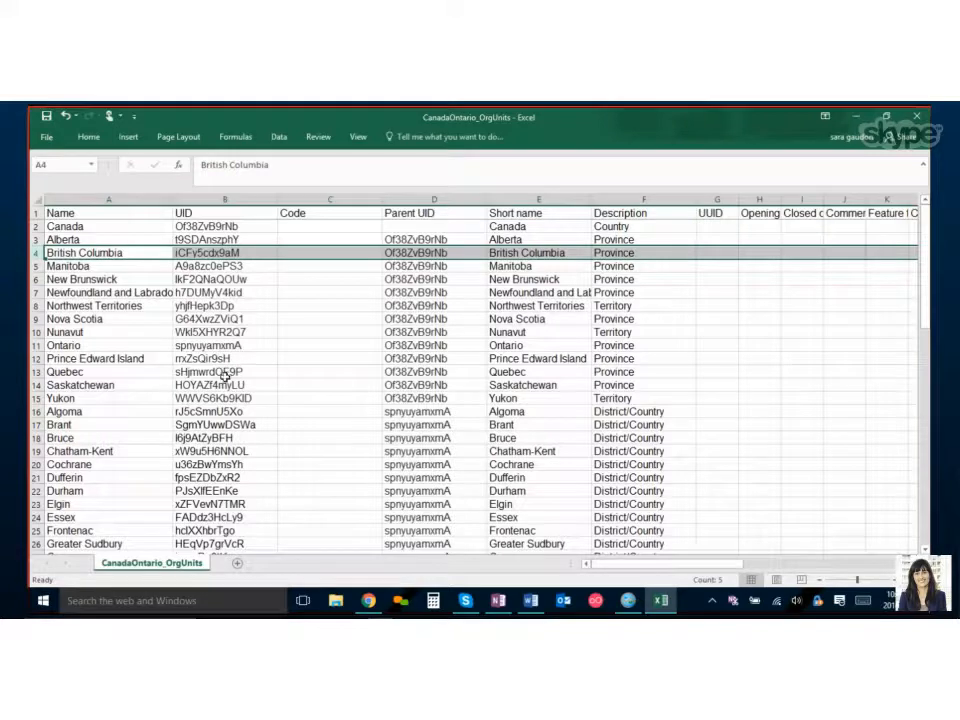
left_click(225, 199)
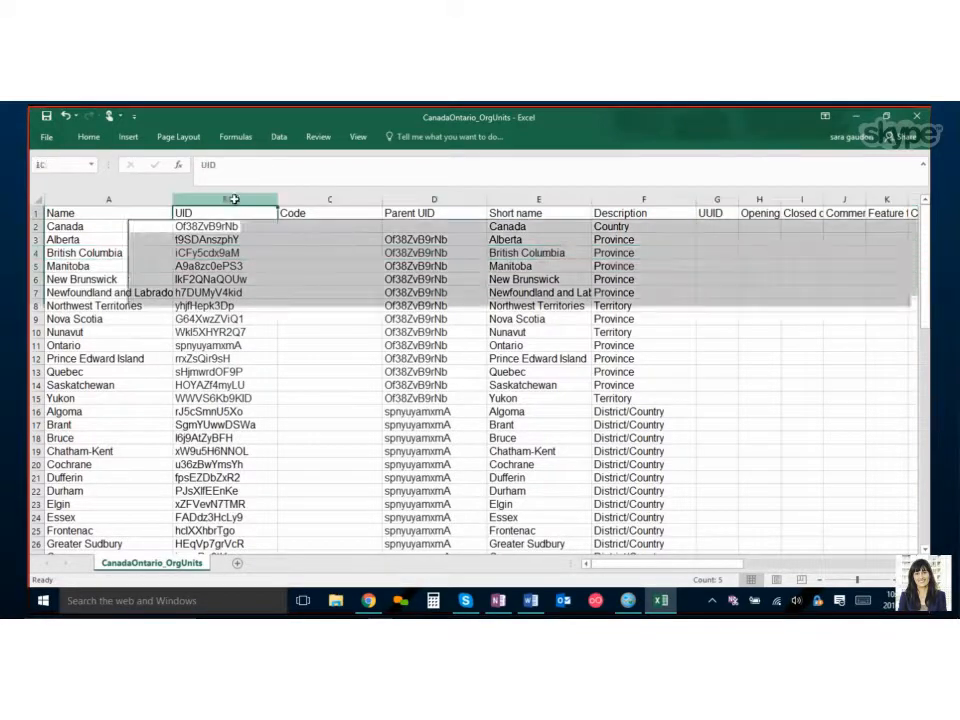
left_click(419, 199)
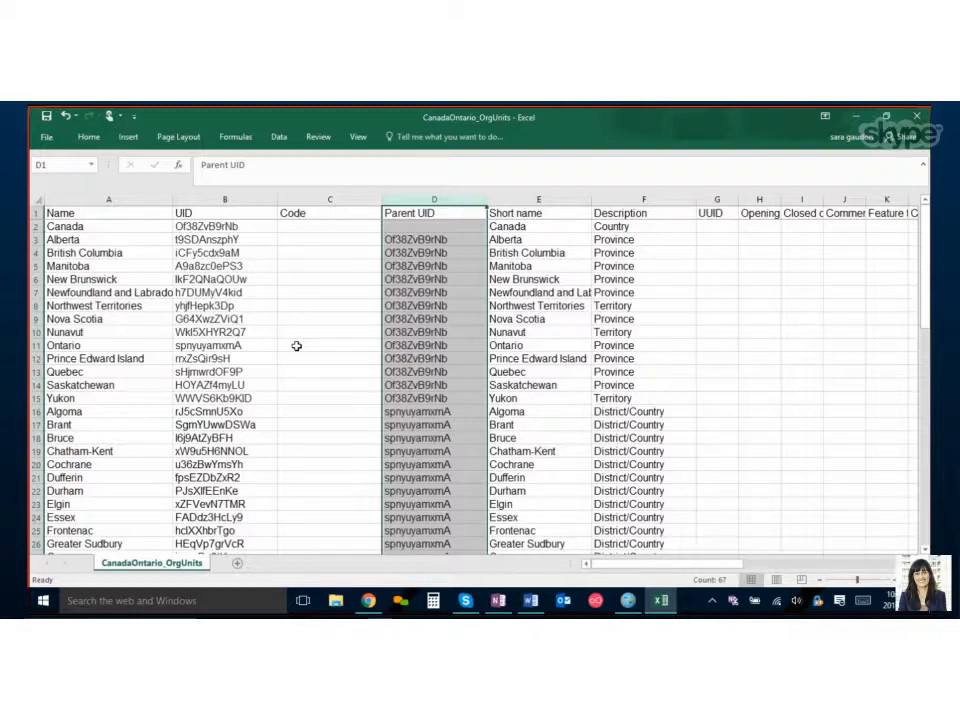
left_click(190, 240)
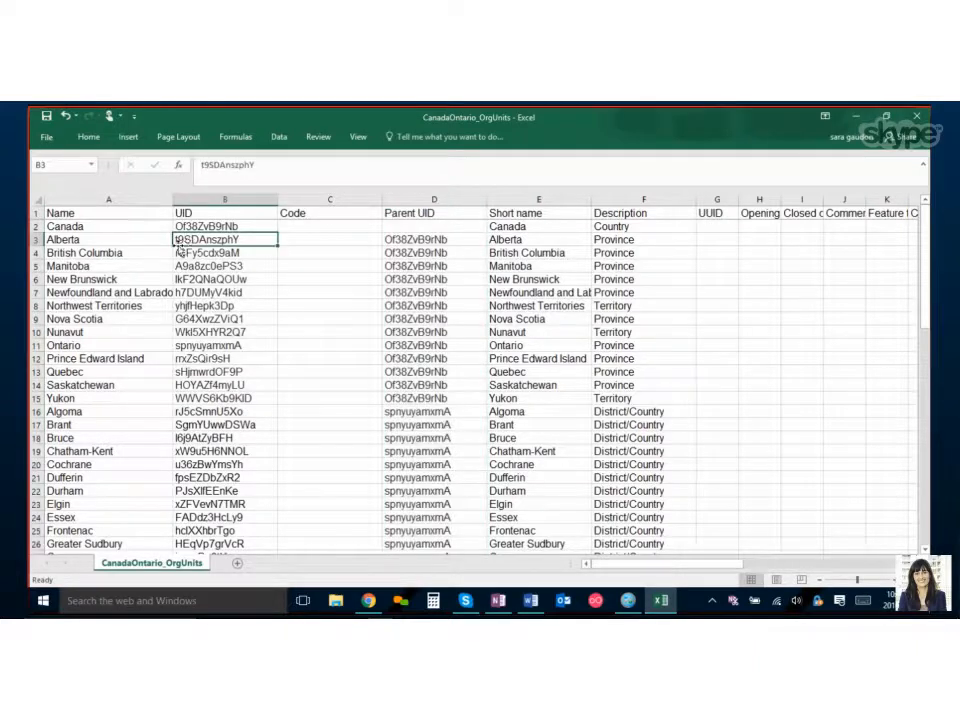
left_click_drag(258, 247, 261, 403)
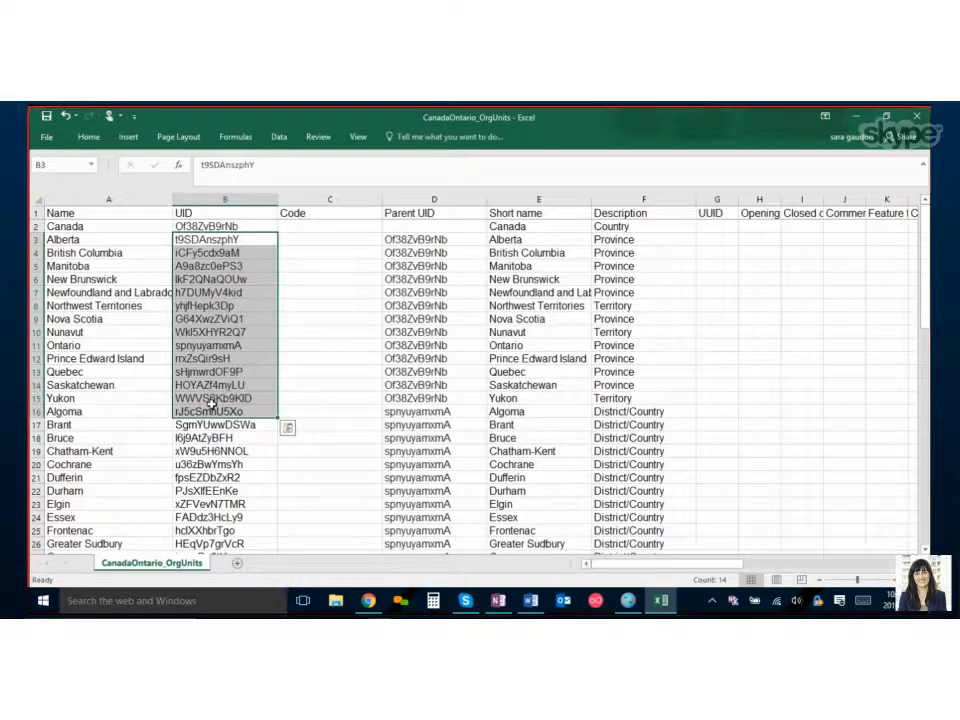
Switch to the OneNote instructions and copy the link for finding unused UIDs.
key("alt+Tab")
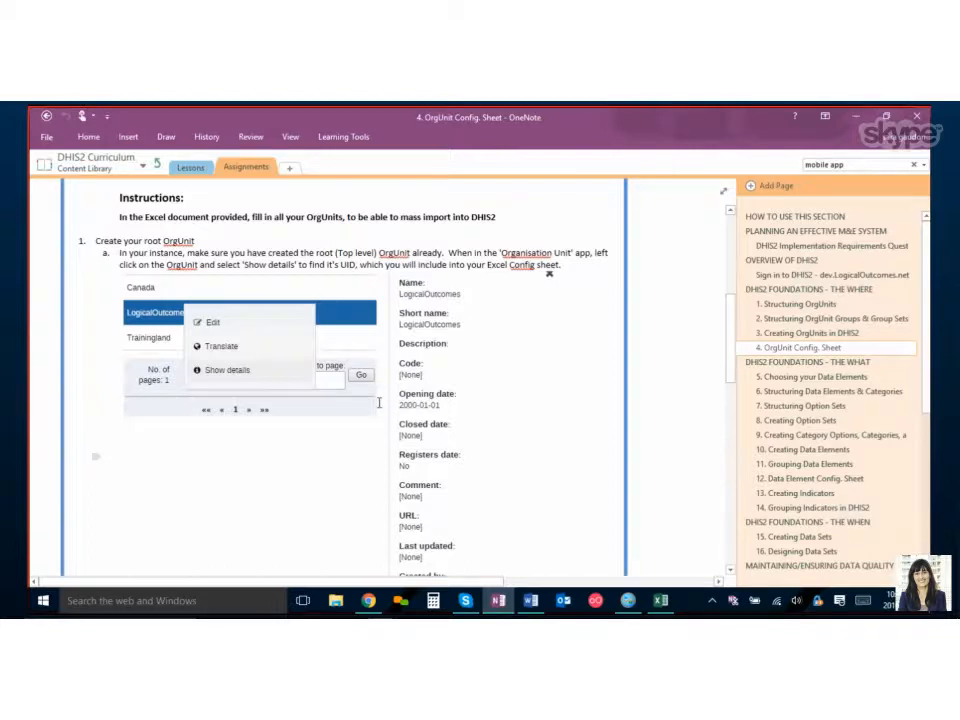
scroll(512, 465, "down", 5)
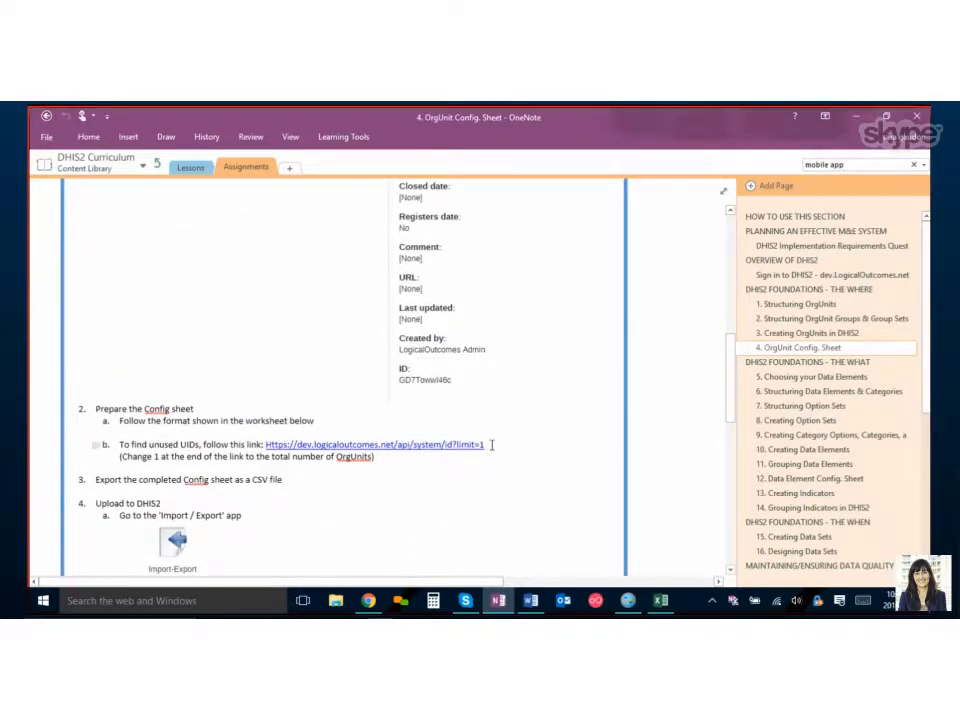
left_click_drag(492, 445, 463, 460)
key("ctrl+c")
left_click(449, 463)
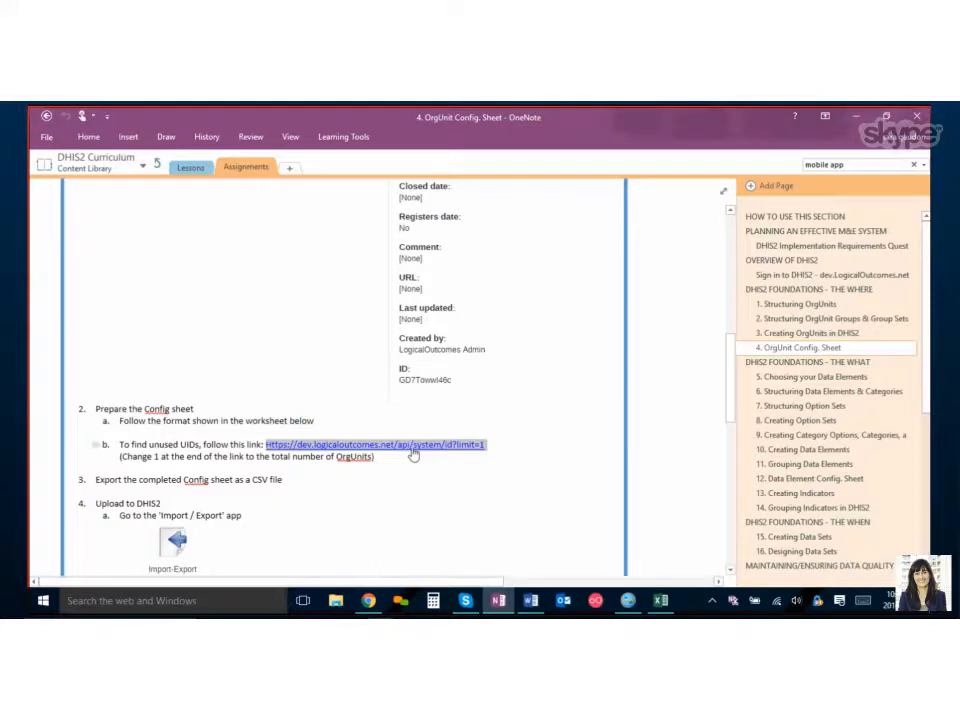
Open the unused-UID API link in the browser with limit=12 and select the returned codes.
key("alt+Tab")
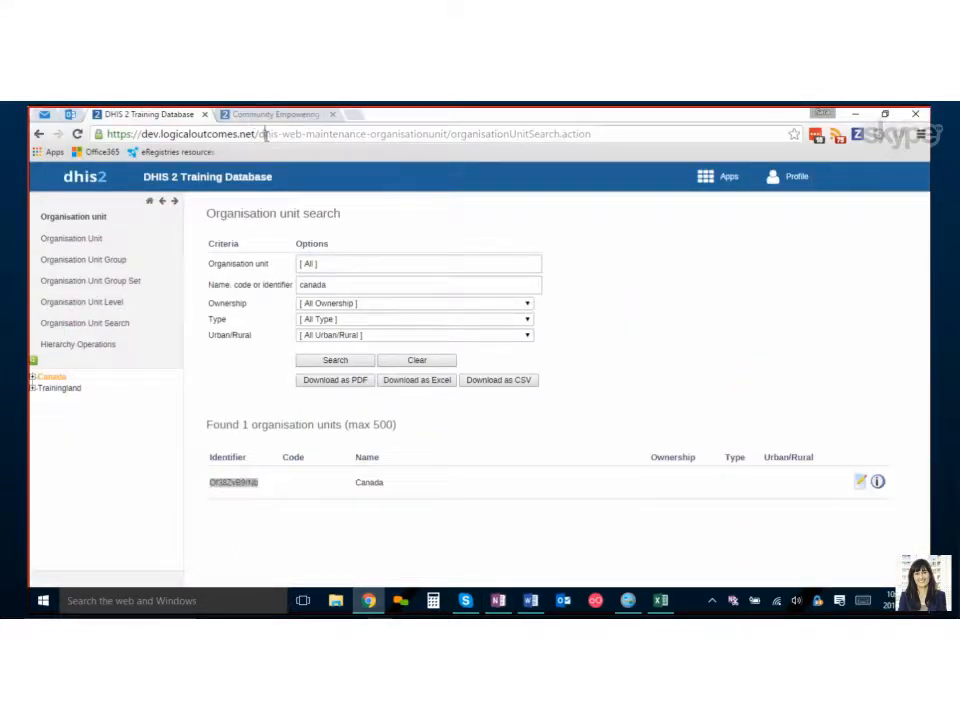
left_click_drag(258, 133, 635, 132)
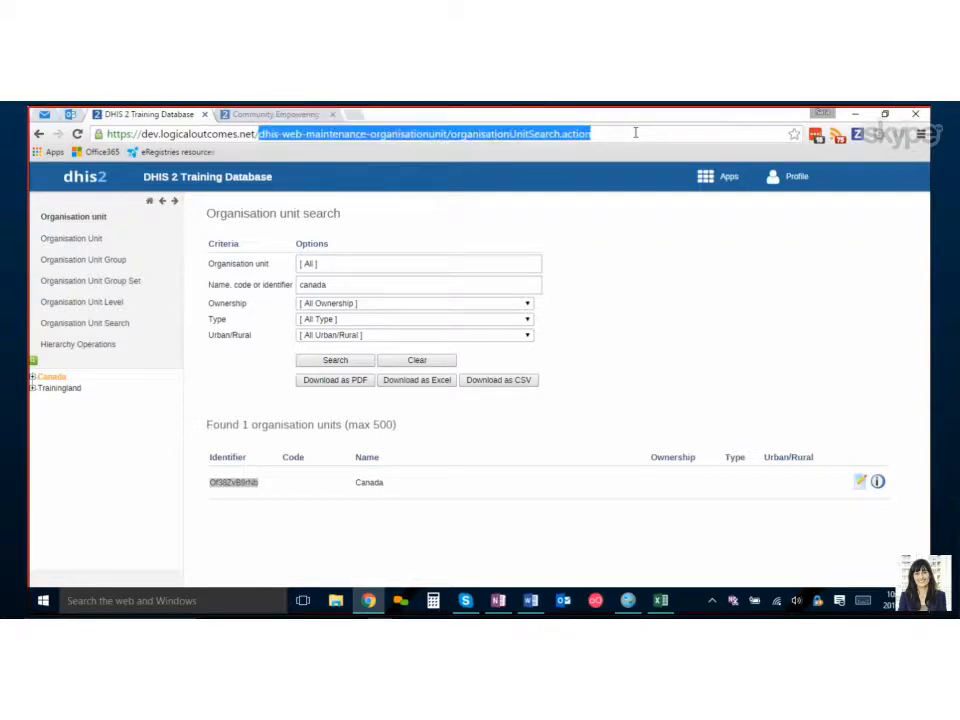
key("ctrl+v")
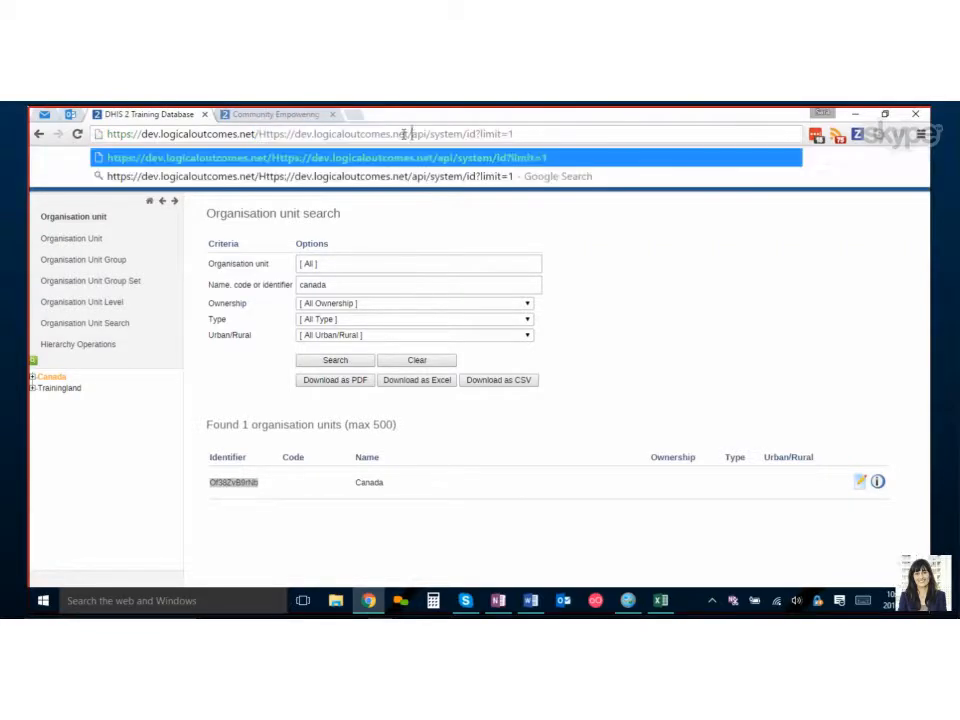
left_click_drag(410, 133, 258, 133)
key("BackSpace")
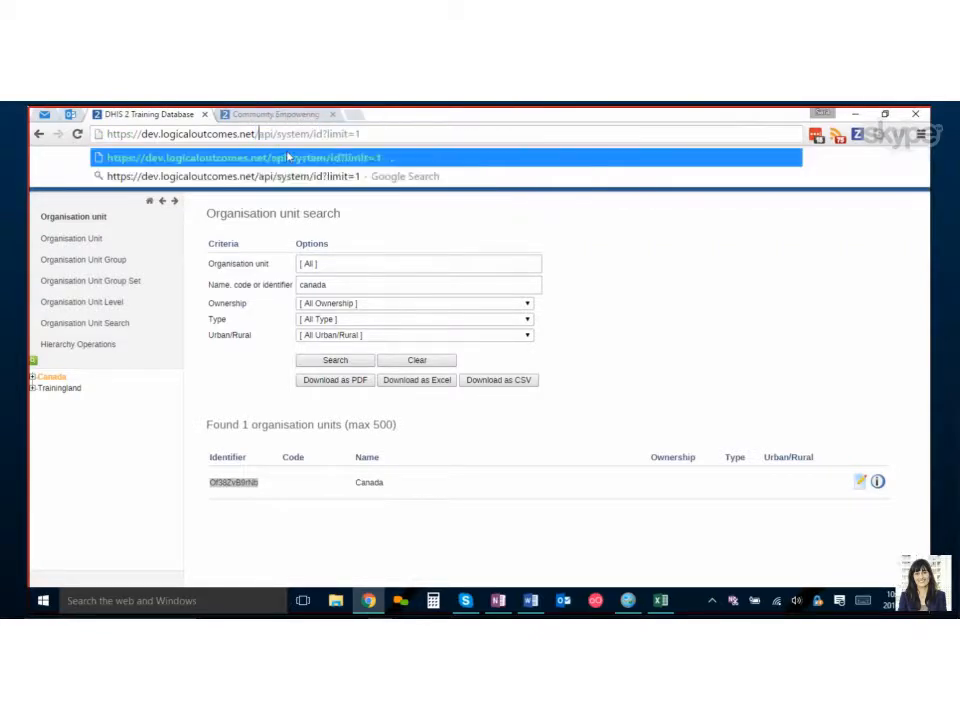
type("2")
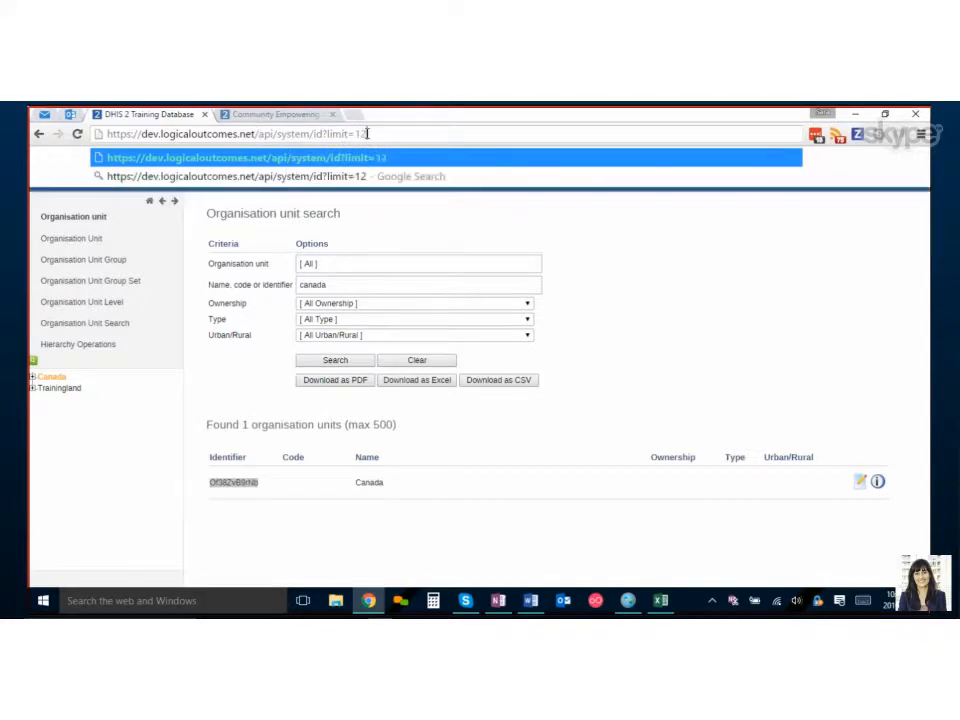
key("Return")
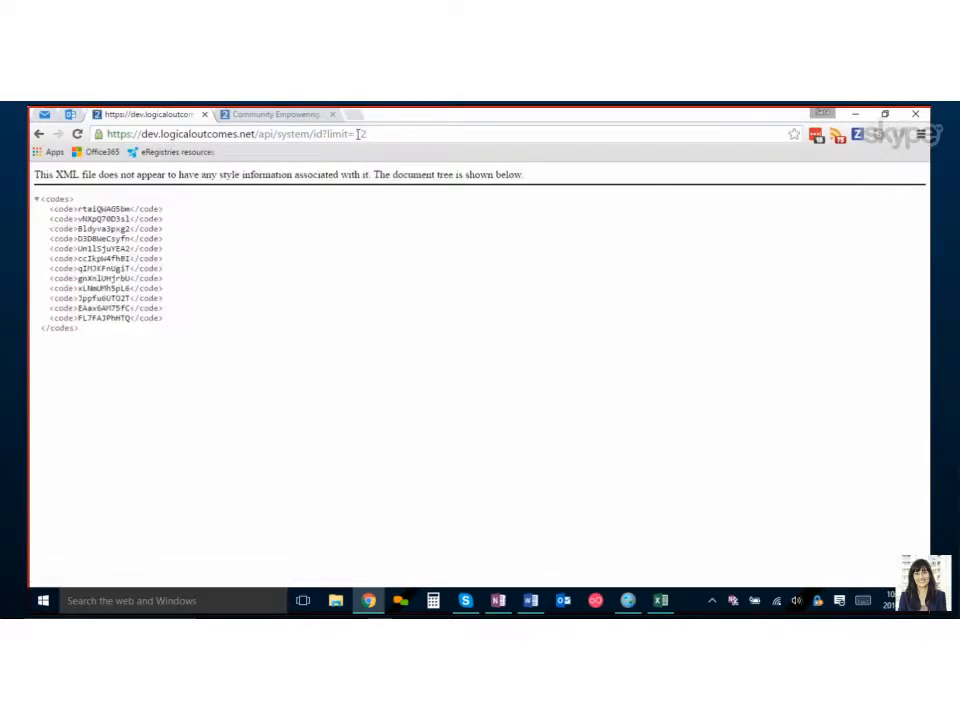
left_click_drag(172, 323, 48, 209)
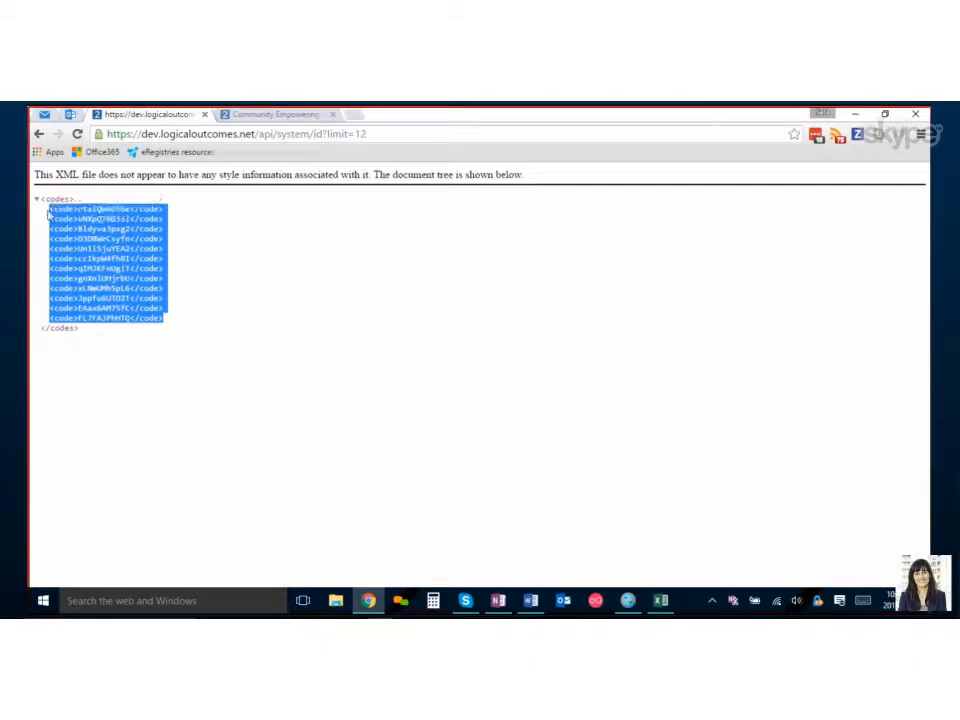
Paste the copied UID codes into a new blank sheet of the workbook.
key("alt+Tab")
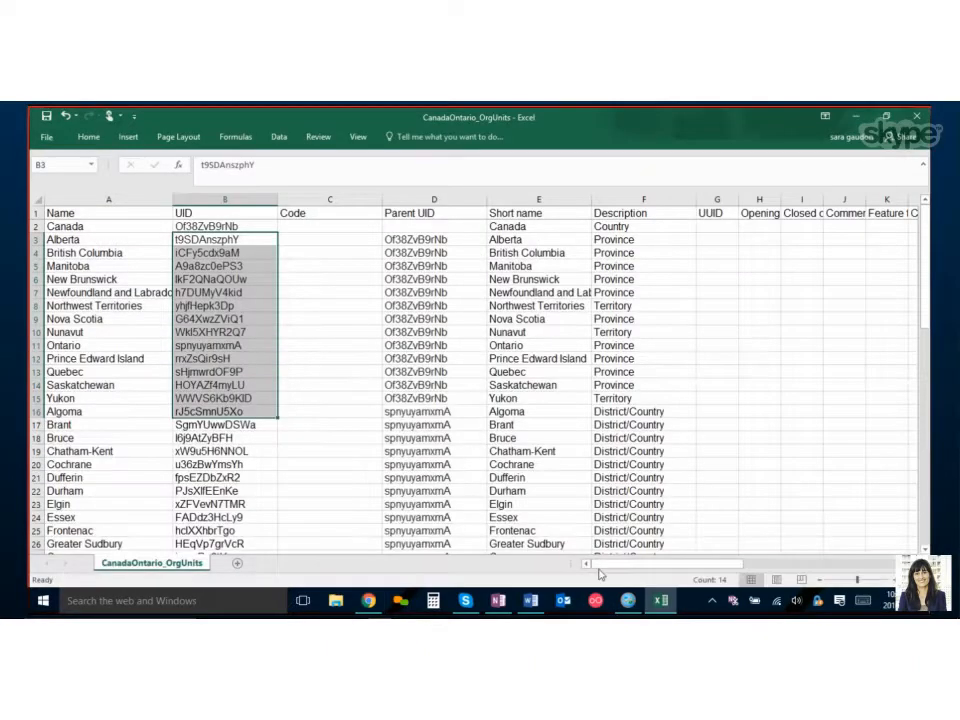
left_click(237, 563)
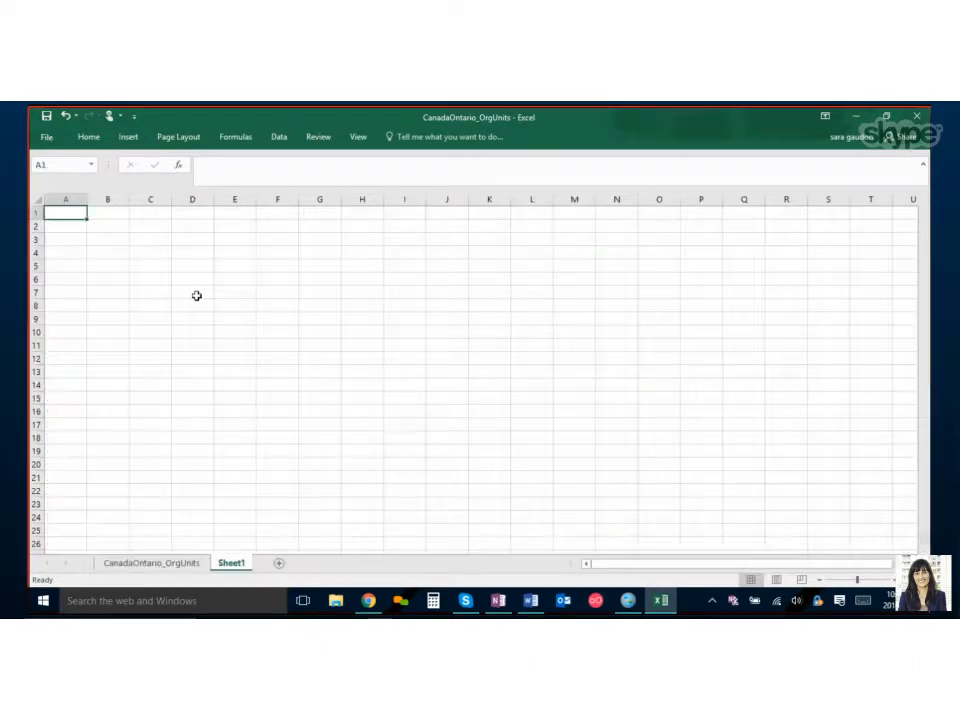
left_click(152, 238)
key("ctrl+v")
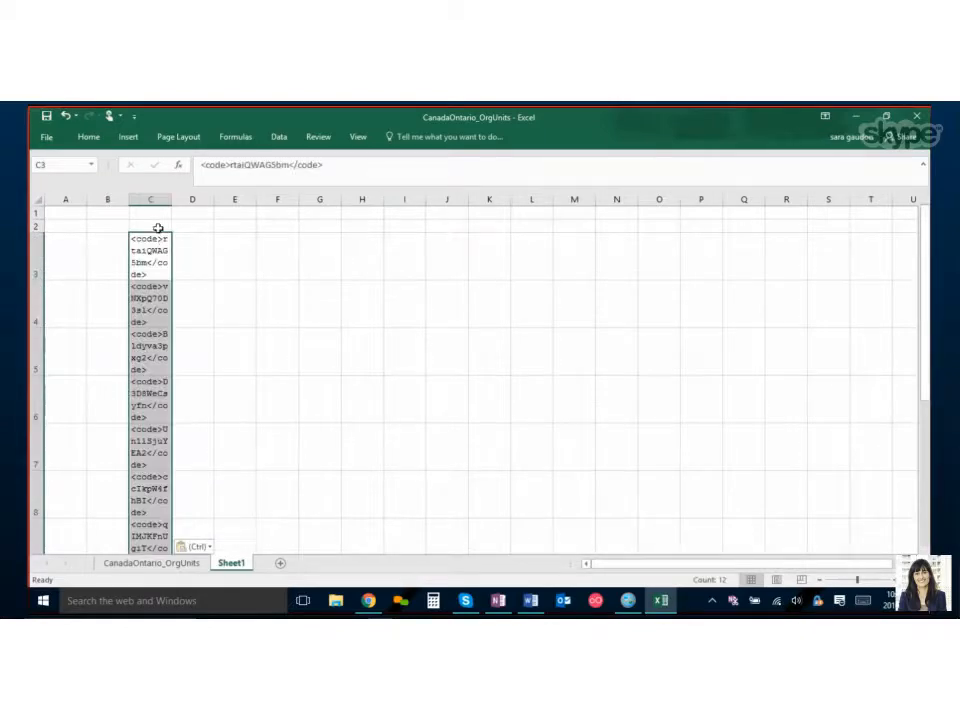
left_click(322, 165)
left_click_drag(322, 165, 289, 165)
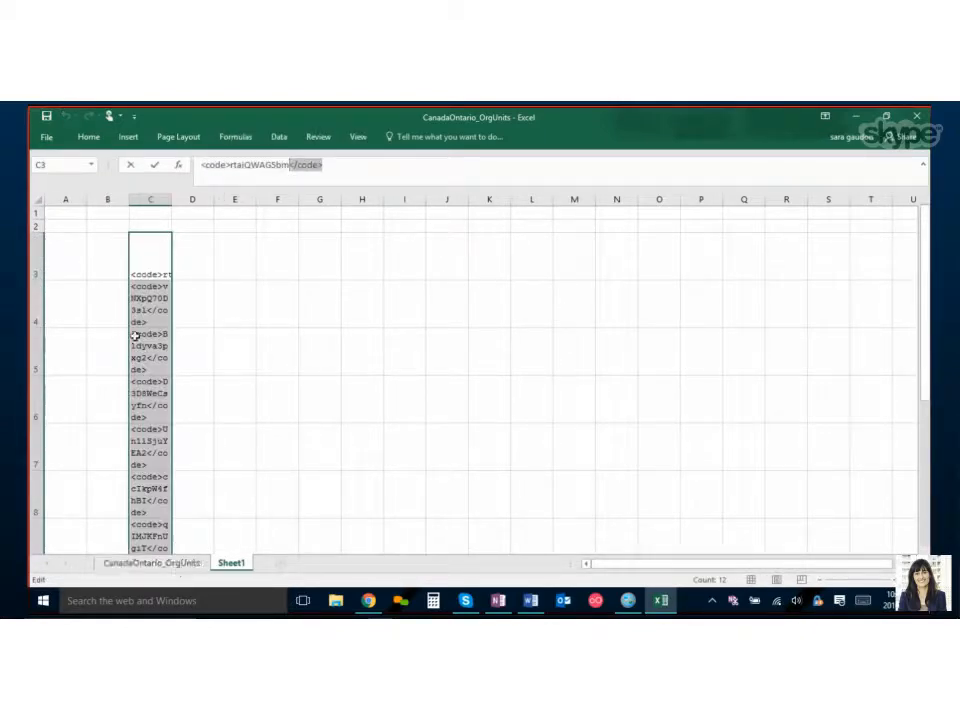
left_click(150, 564)
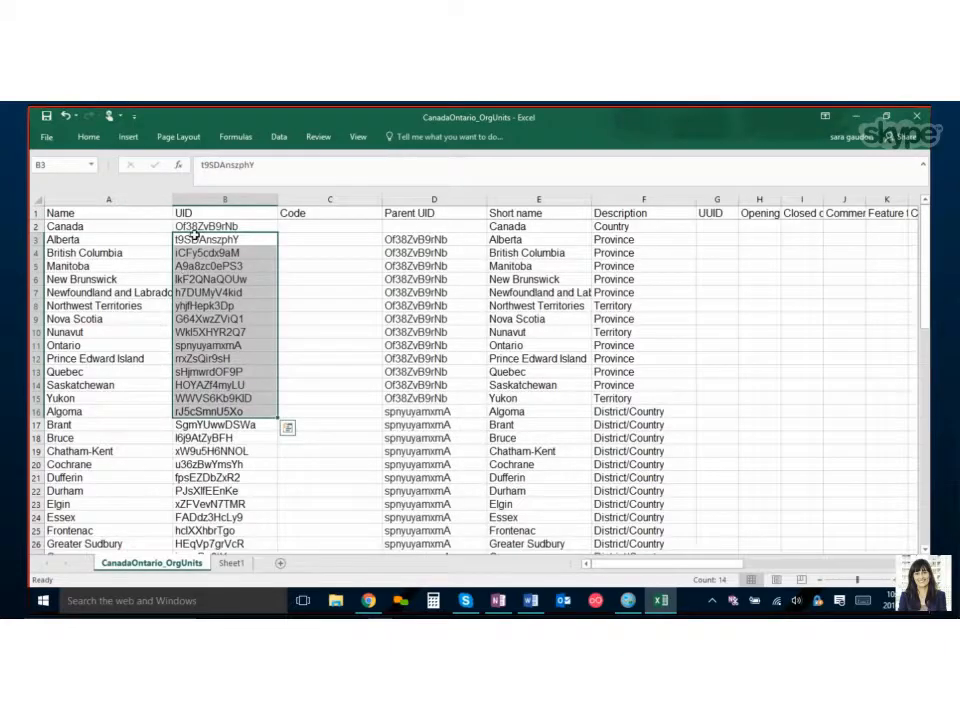
Examine the province and district names alongside their UIDs and Parent UIDs.
mouse_move(205, 241)
left_mouse_down()
mouse_move(187, 437)
mouse_move(199, 402)
left_mouse_up()
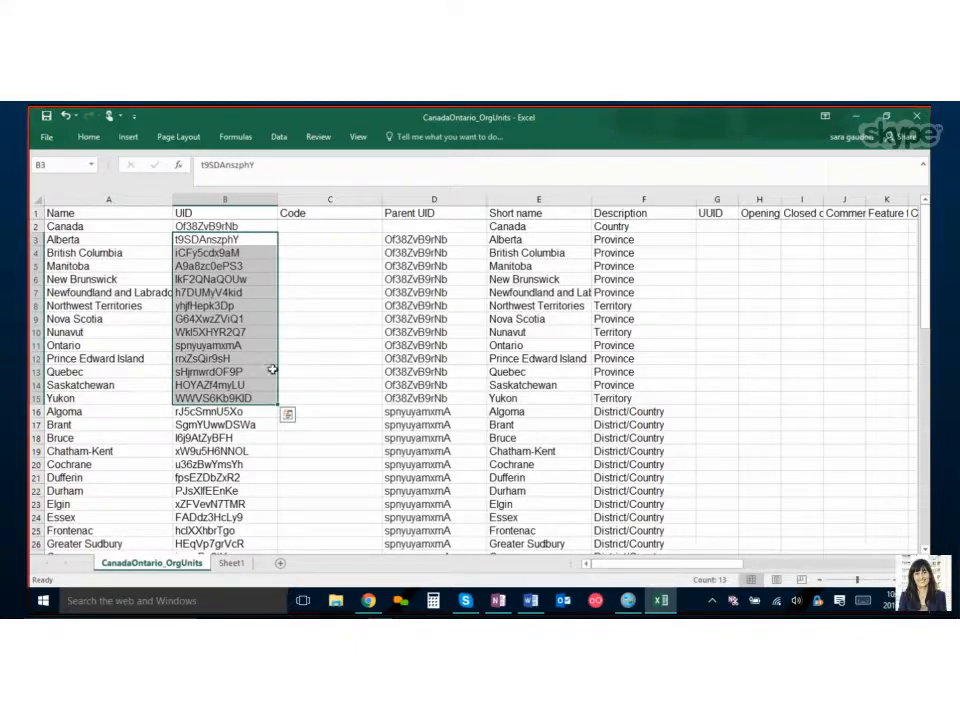
left_click(73, 346)
left_click(189, 343)
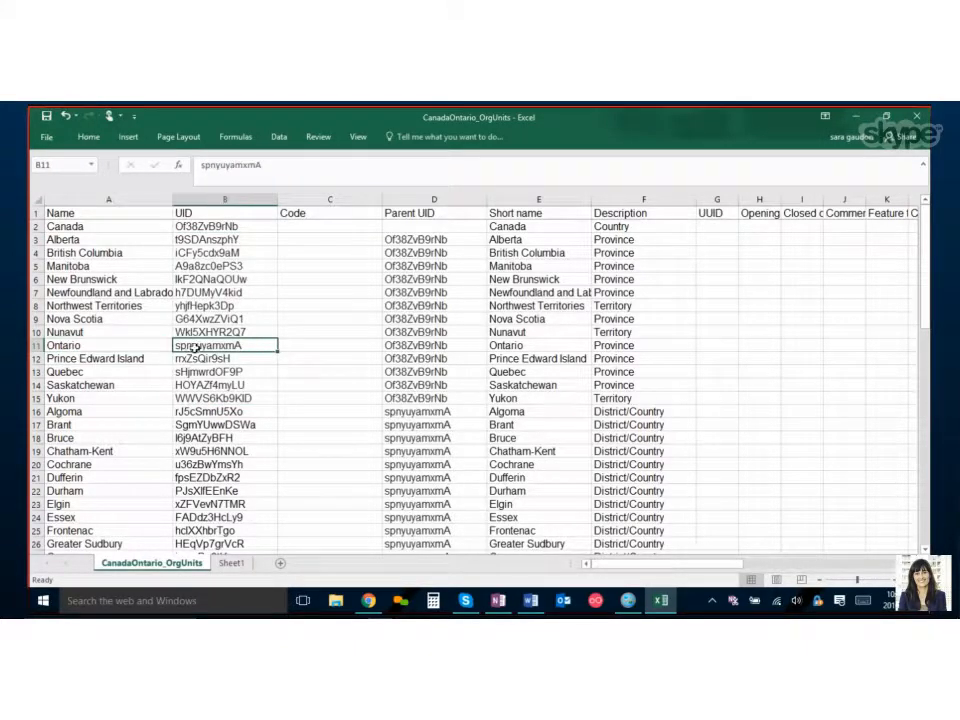
left_click_drag(82, 359, 90, 510)
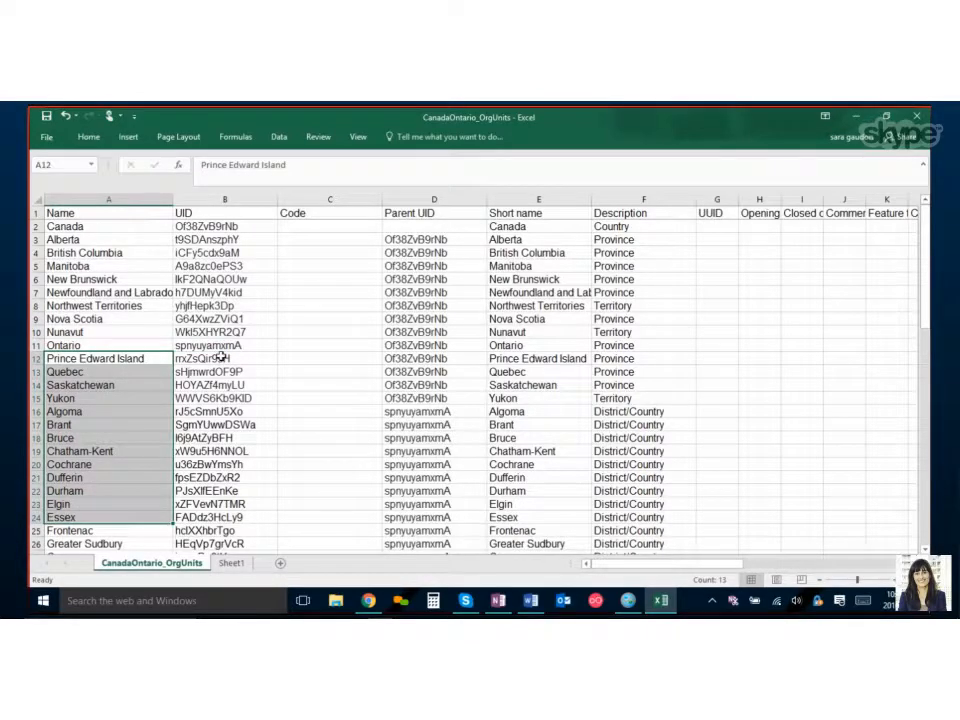
left_click_drag(180, 357, 240, 515)
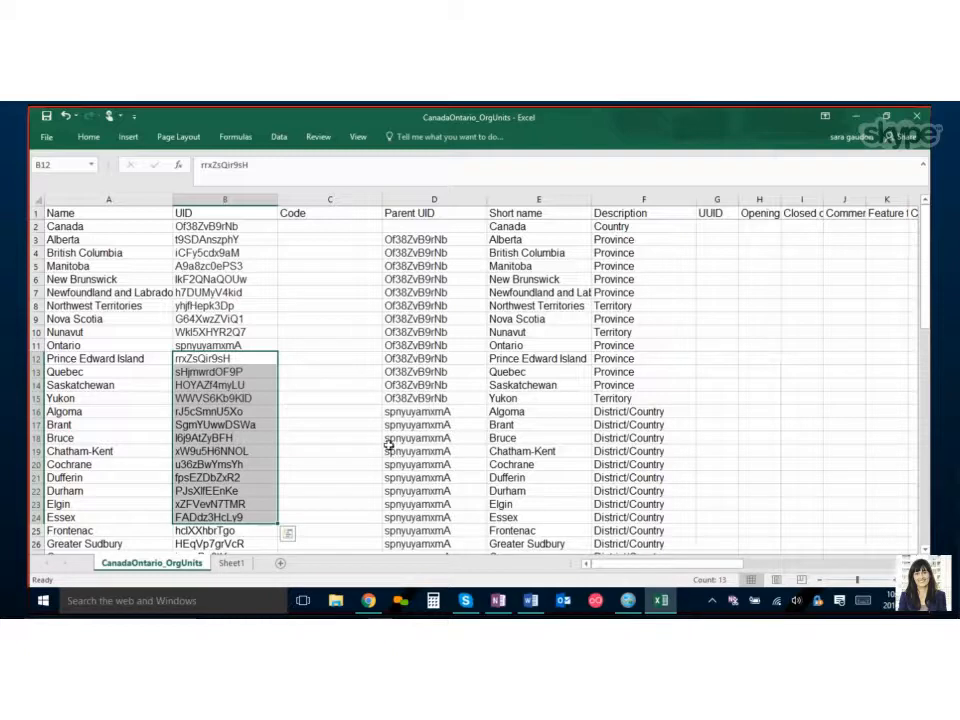
left_click_drag(427, 241, 428, 399)
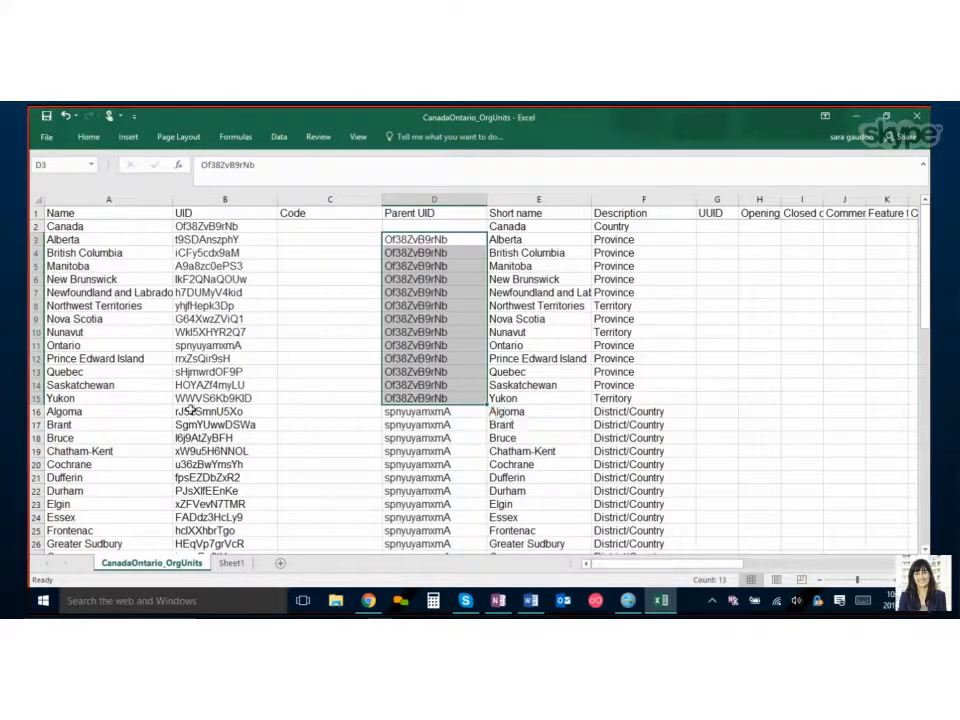
left_click_drag(36, 398, 31, 240)
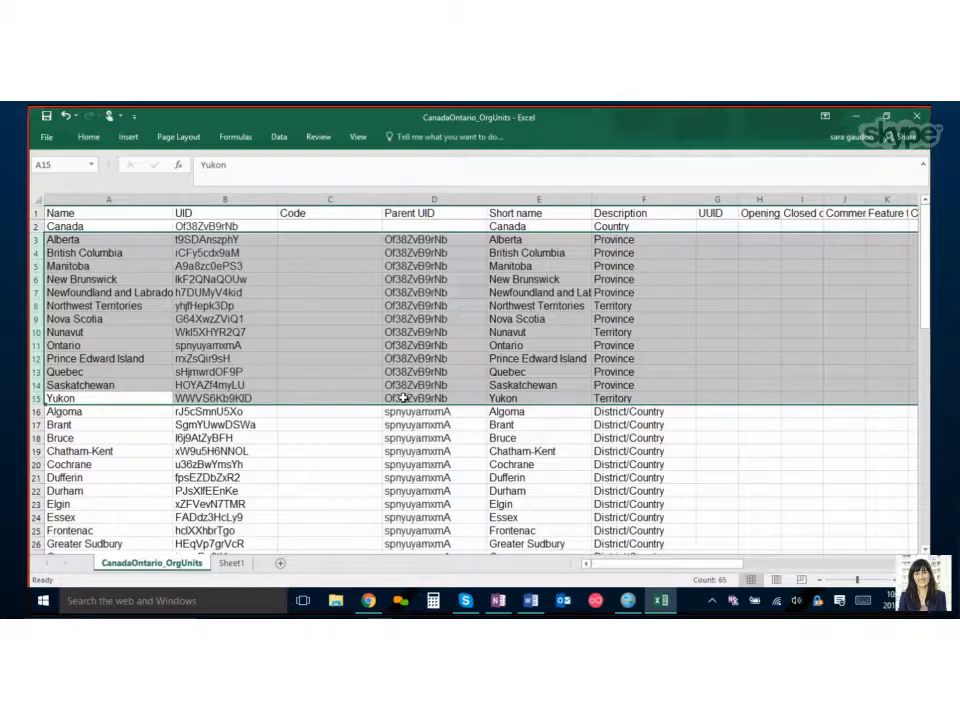
left_click_drag(189, 239, 208, 398)
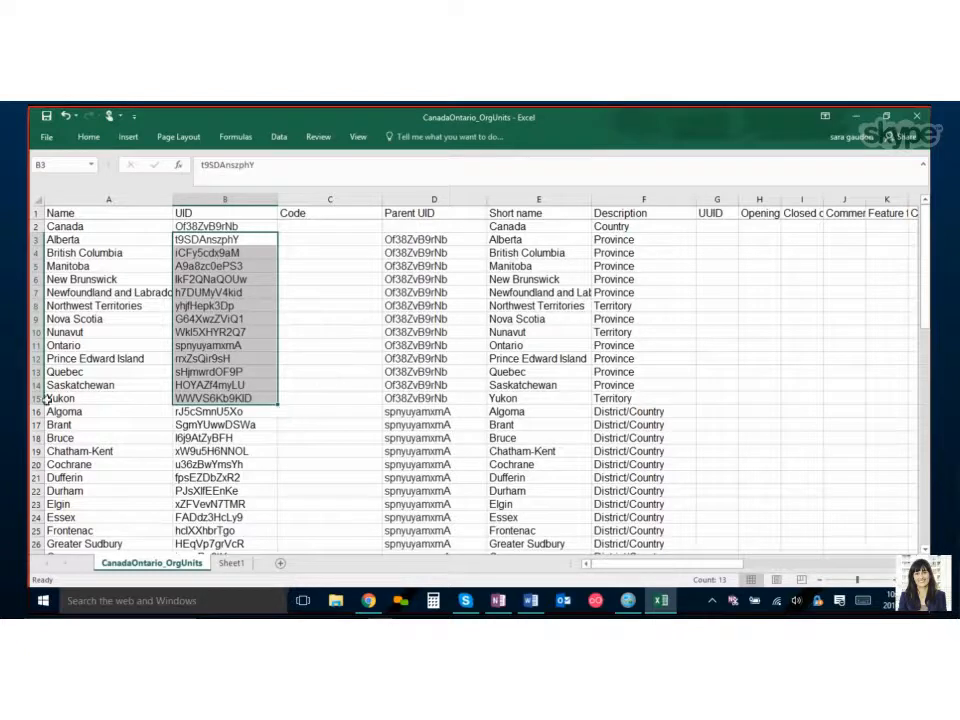
left_click(31, 345)
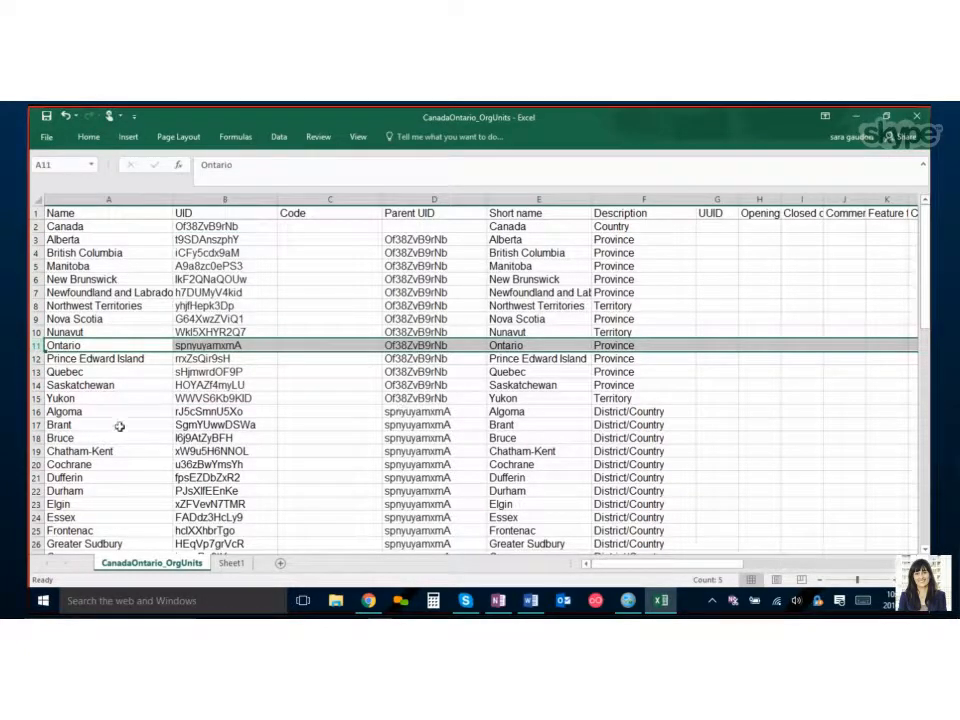
scroll(70, 422, "down", 1)
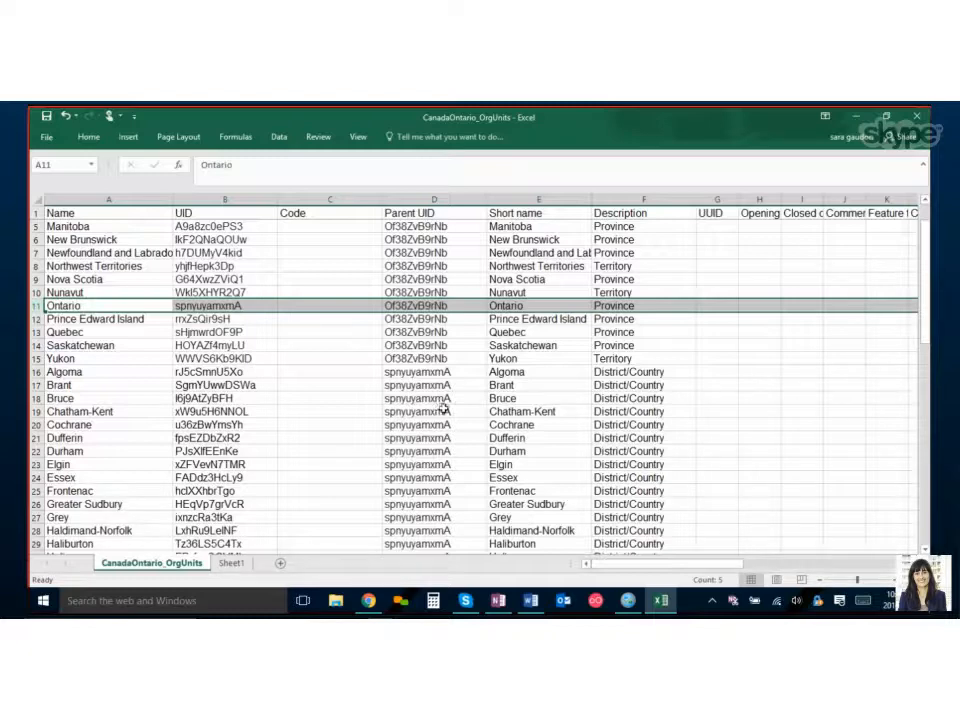
scroll(445, 409, "up", 1)
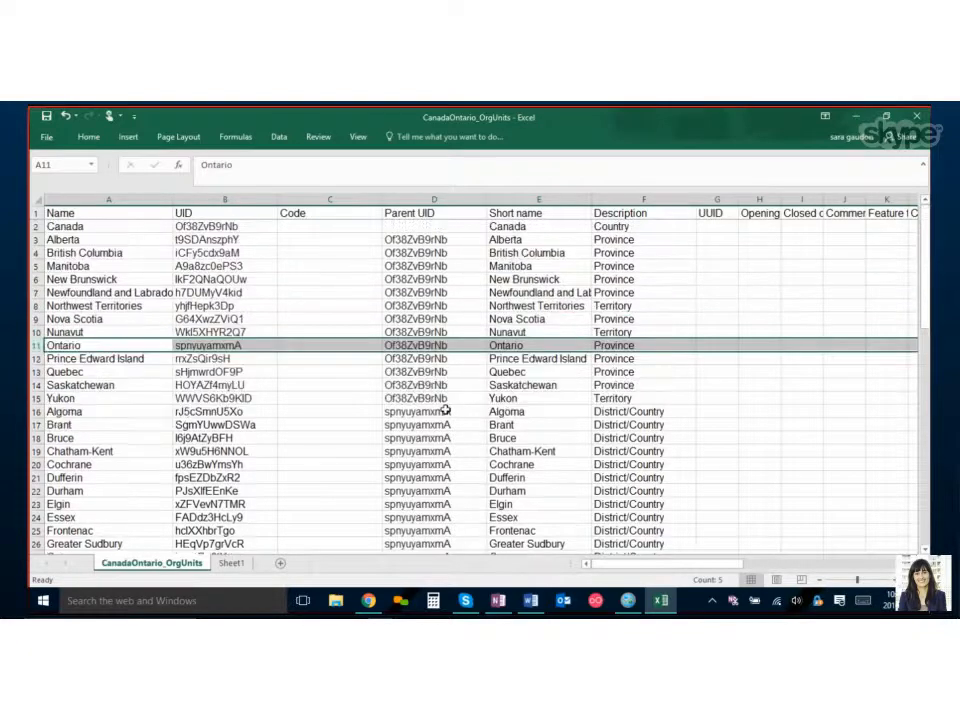
Review the Code, UID and Description columns of the org unit sheet.
left_click(339, 196)
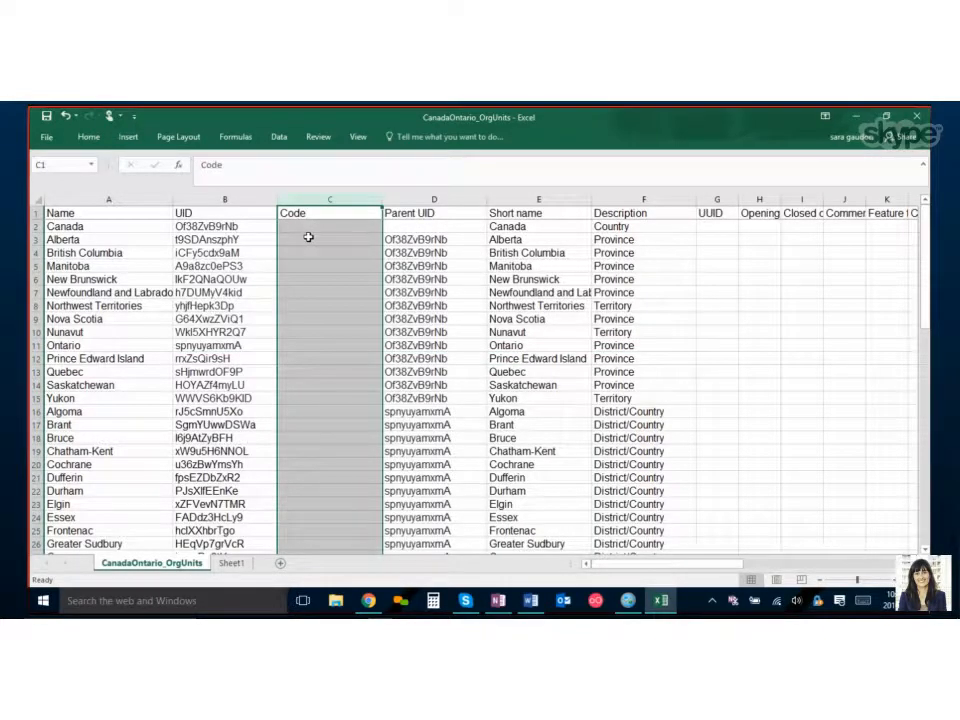
left_click(308, 237)
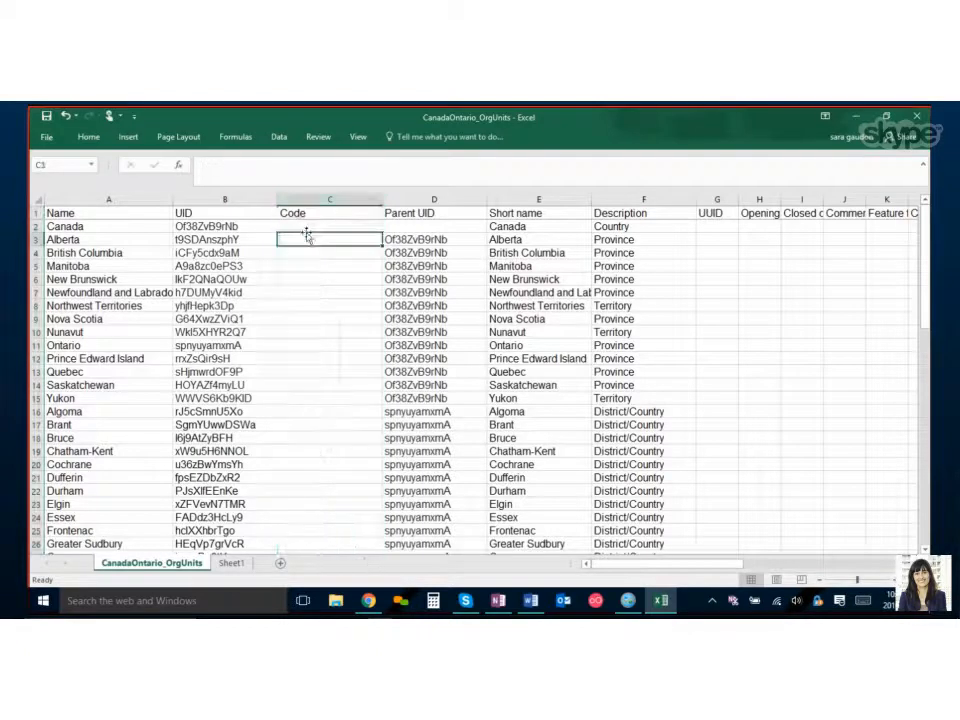
left_click_drag(225, 199, 321, 199)
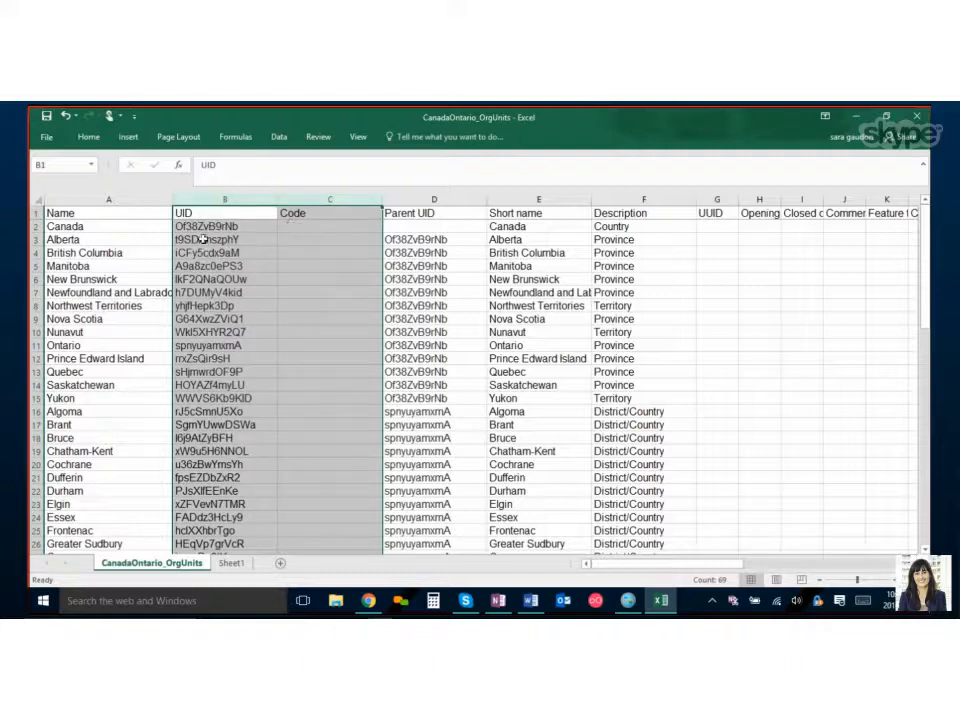
left_click(178, 203)
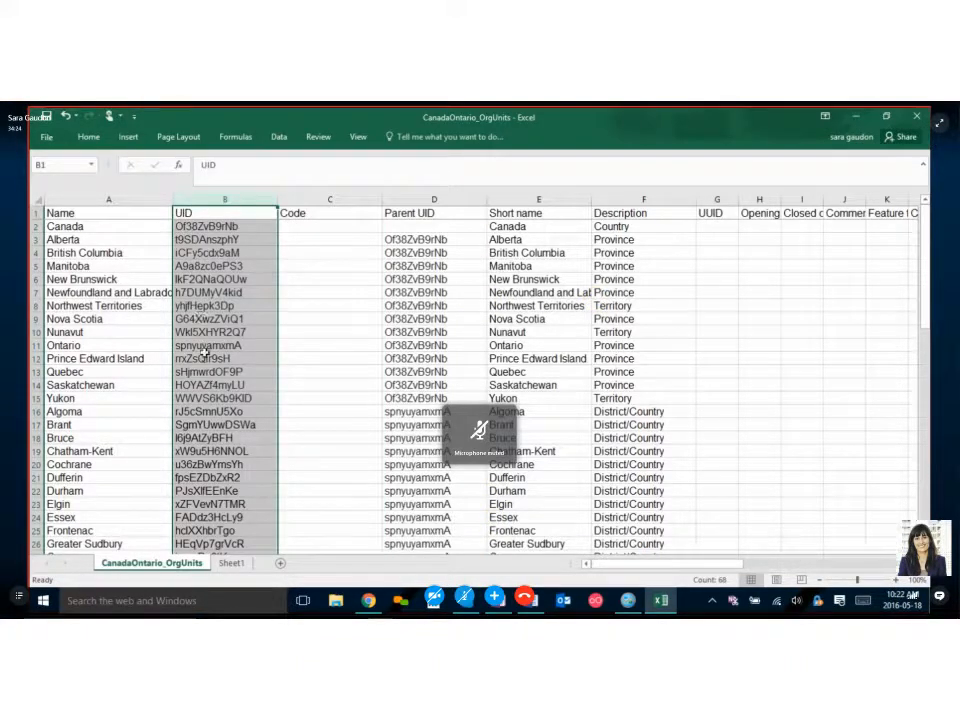
left_click(315, 212)
left_click(328, 201)
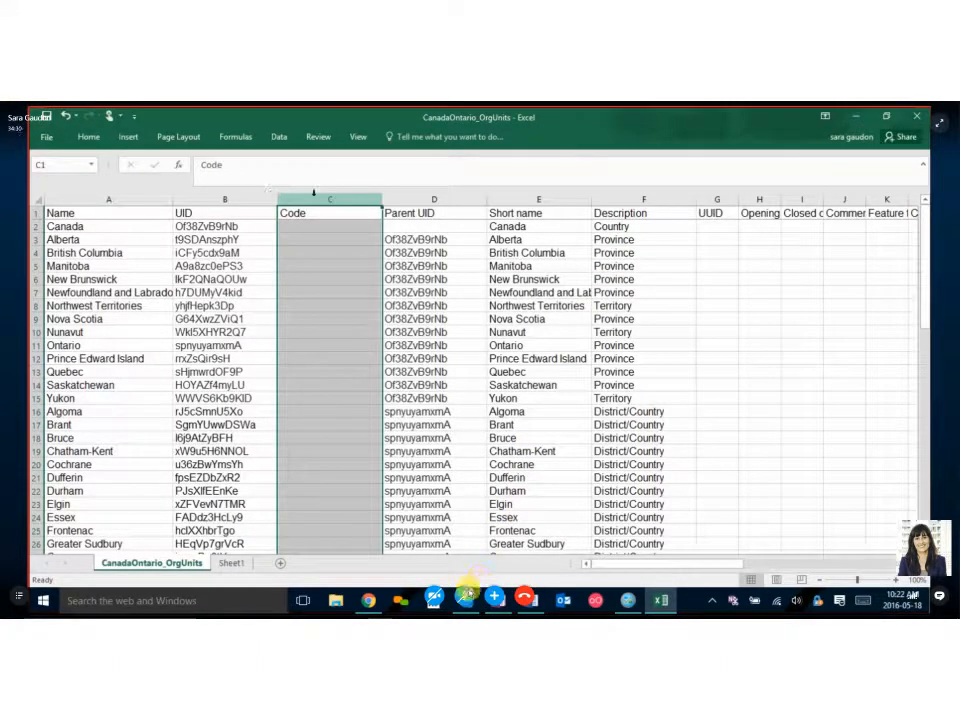
left_click(243, 198)
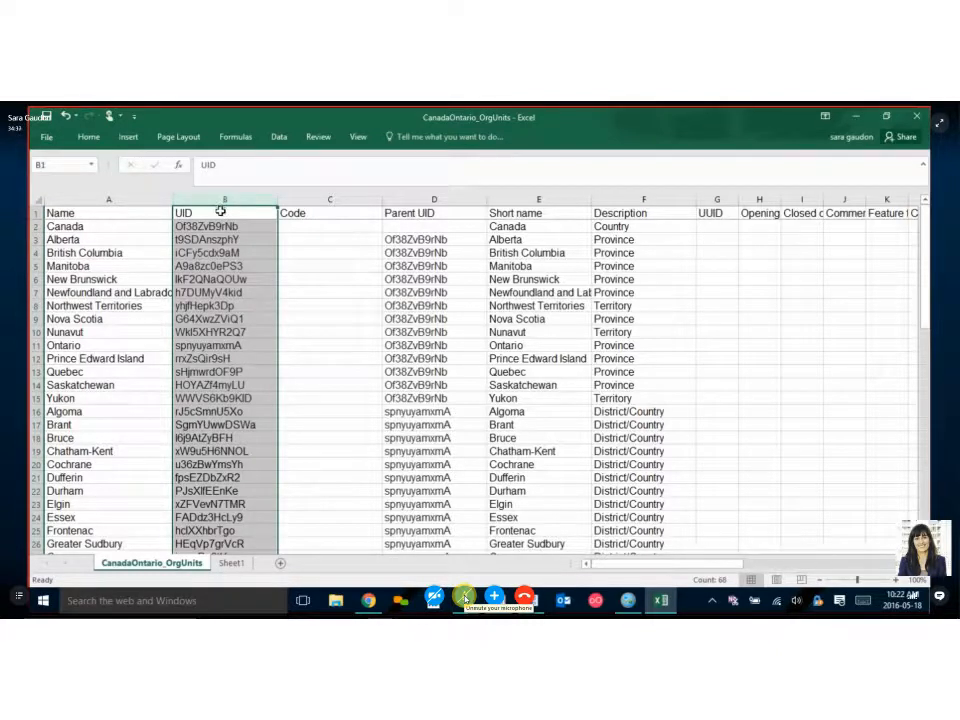
left_click(289, 201)
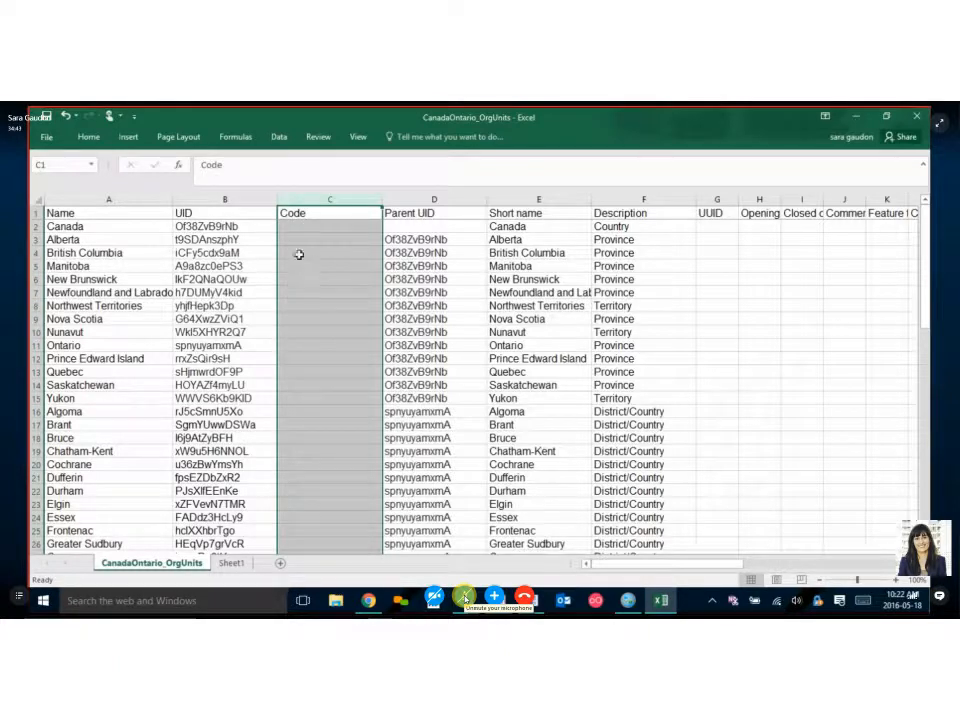
left_click(608, 200)
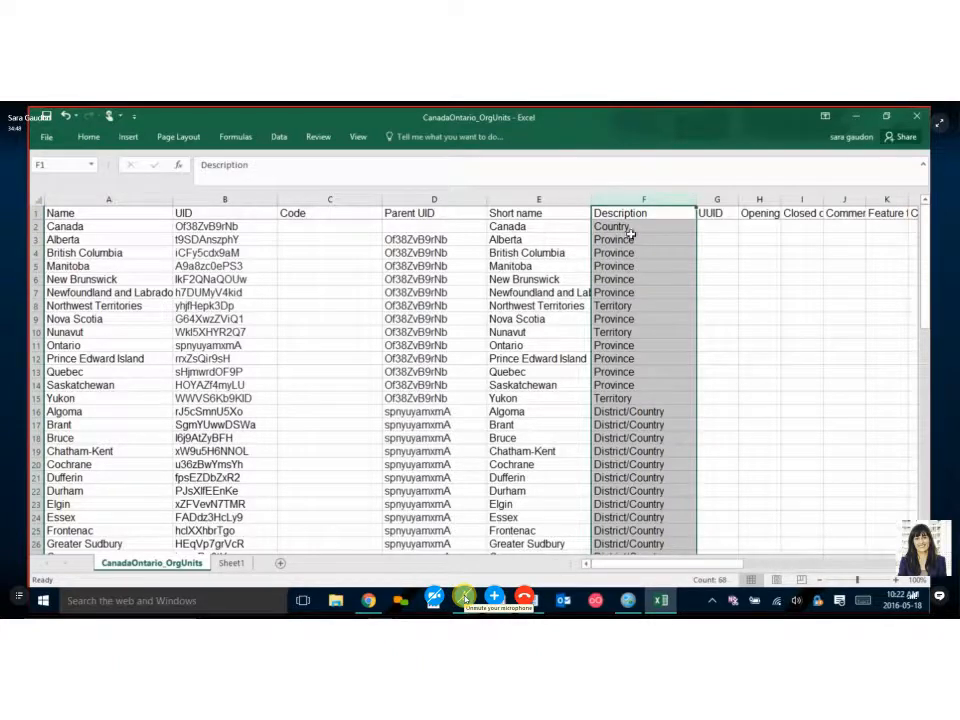
Examine the province Description entries and the optional columns from UUID to Phone number.
key("Return")
left_click_drag(645, 230, 647, 399)
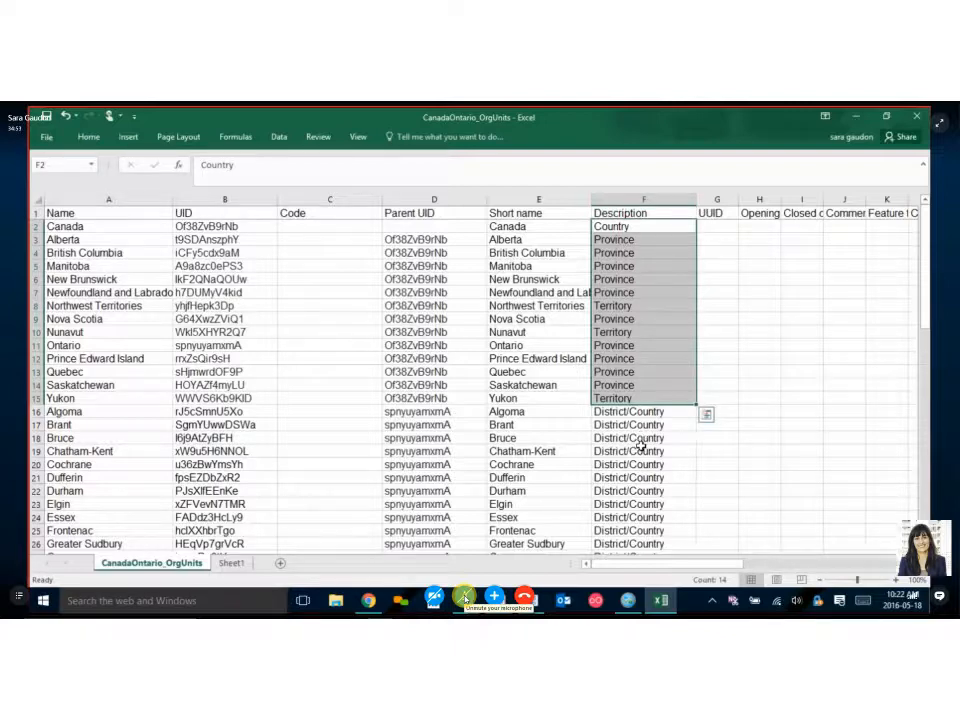
left_click_drag(716, 193, 810, 199)
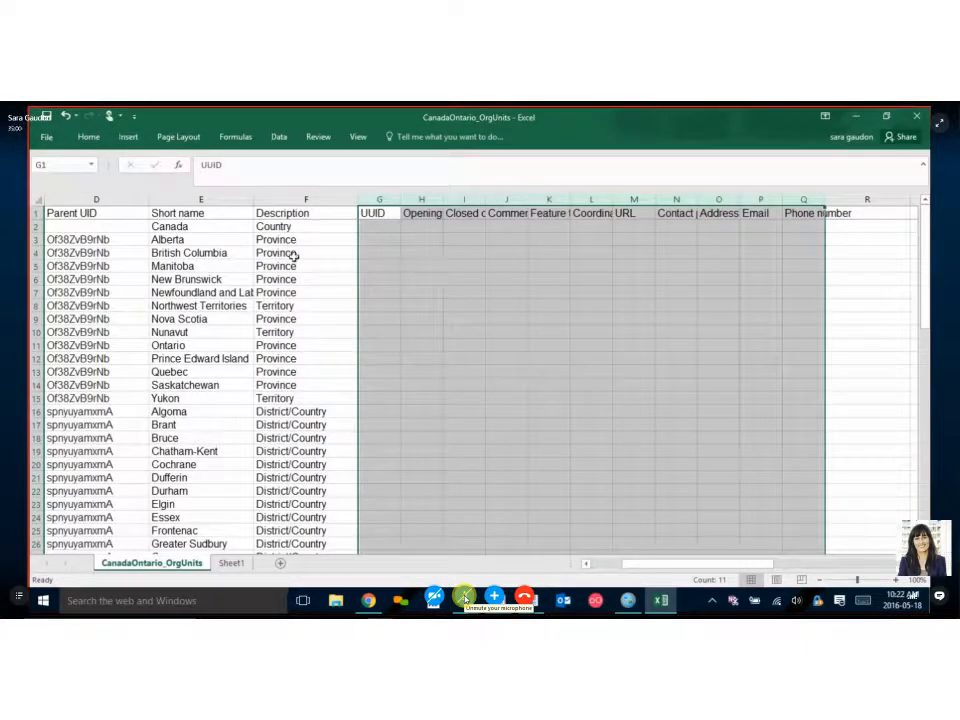
left_click(36, 239)
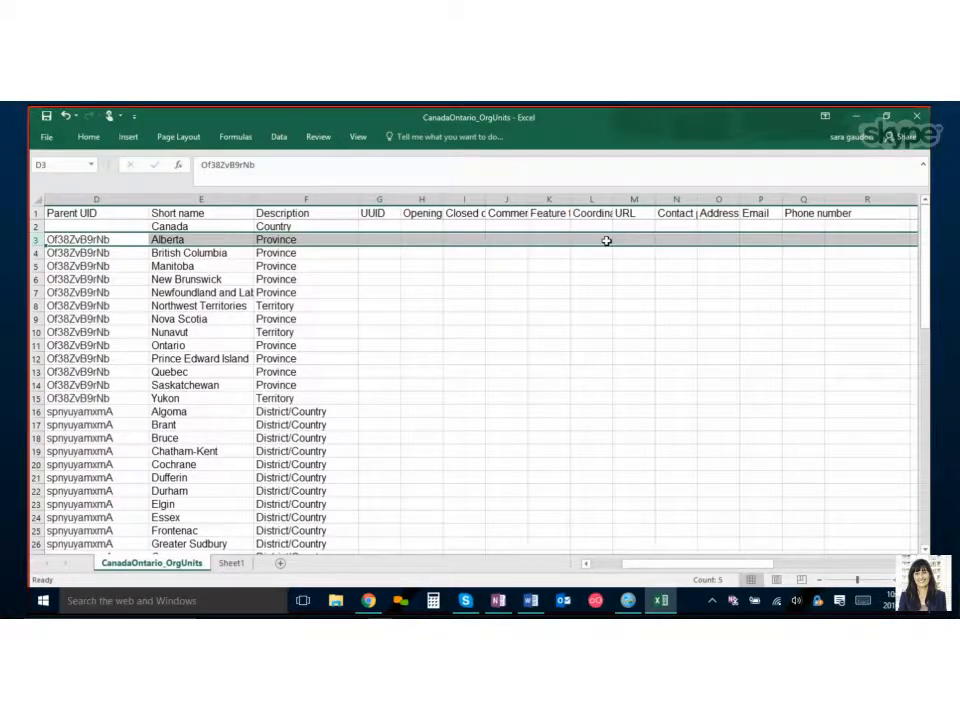
Widen the Coordinates column so its header is fully readable.
left_click(591, 199)
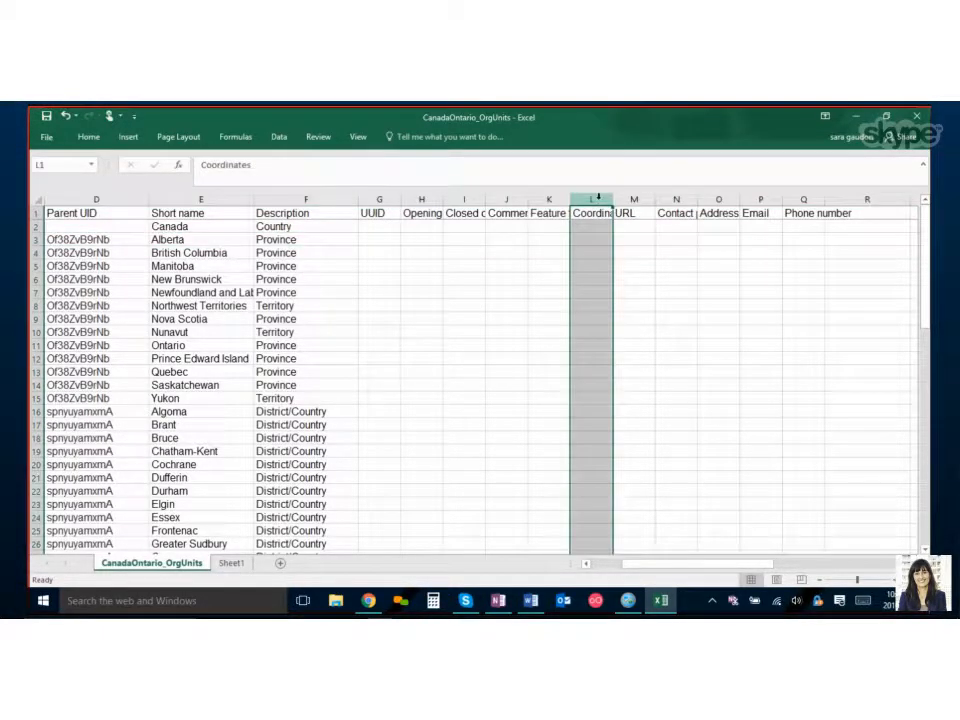
left_click_drag(613, 199, 639, 199)
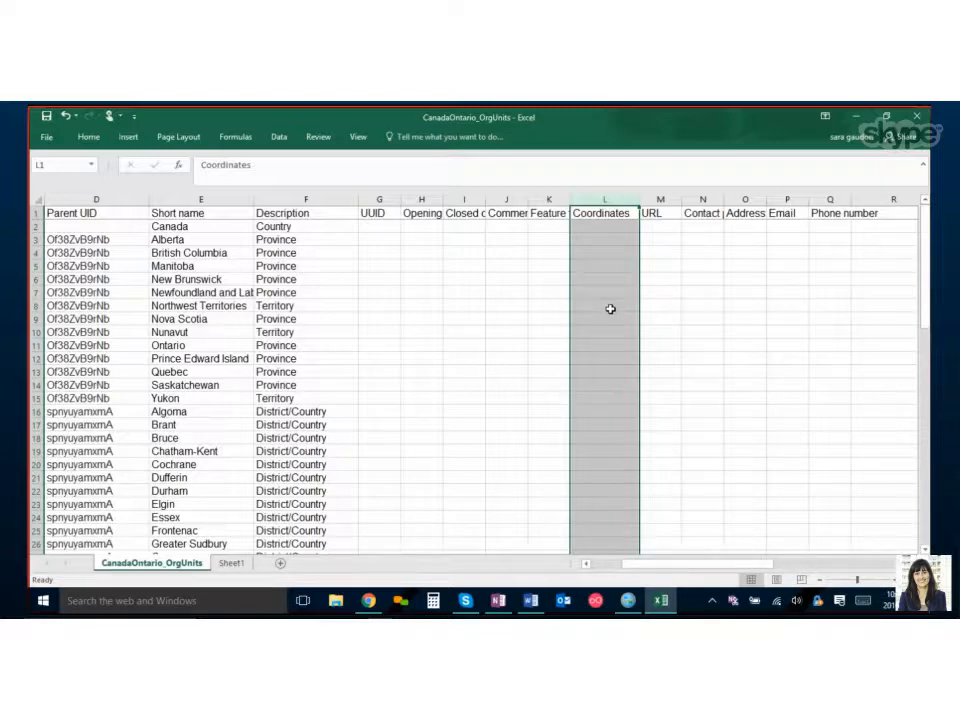
left_click_drag(649, 560, 558, 541)
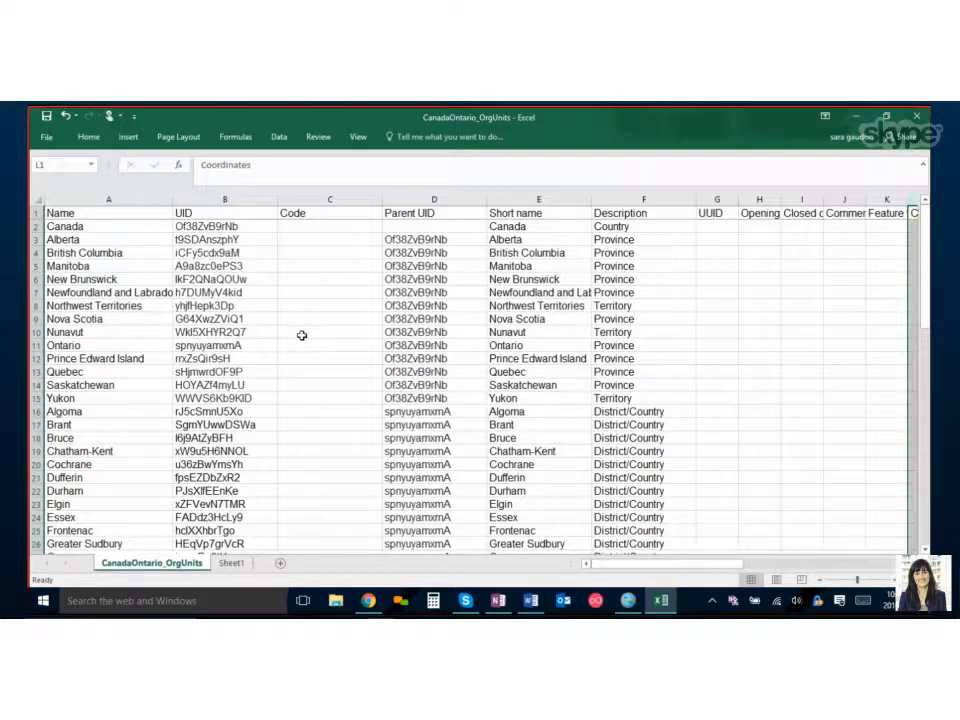
Switch to the OneNote instructions and read the export and DHIS2 upload steps.
mouse_move(500, 604)
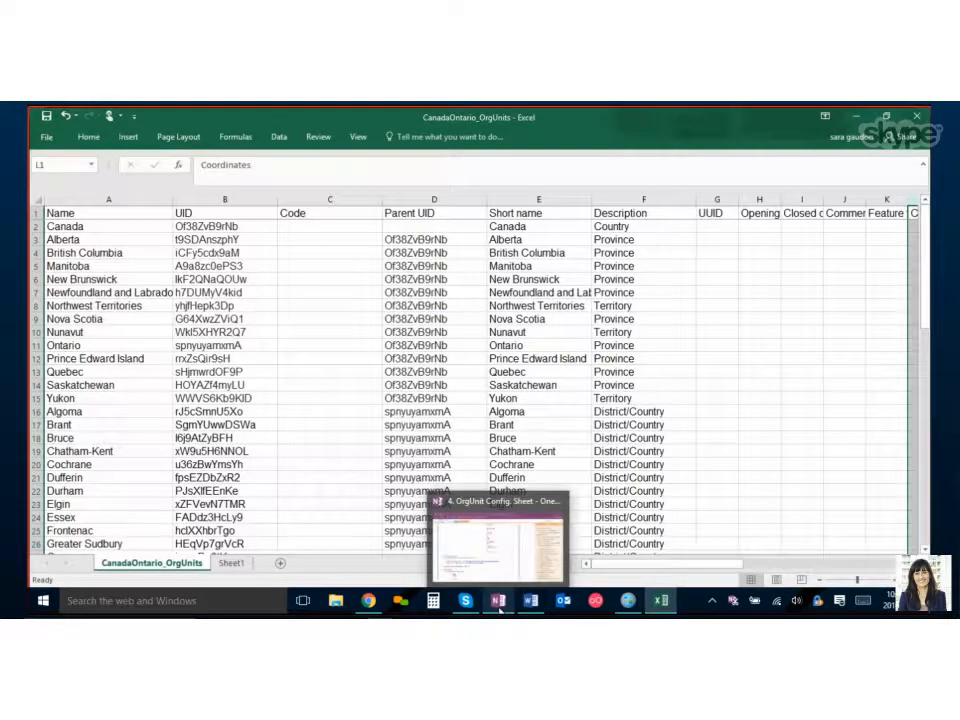
left_click(500, 604)
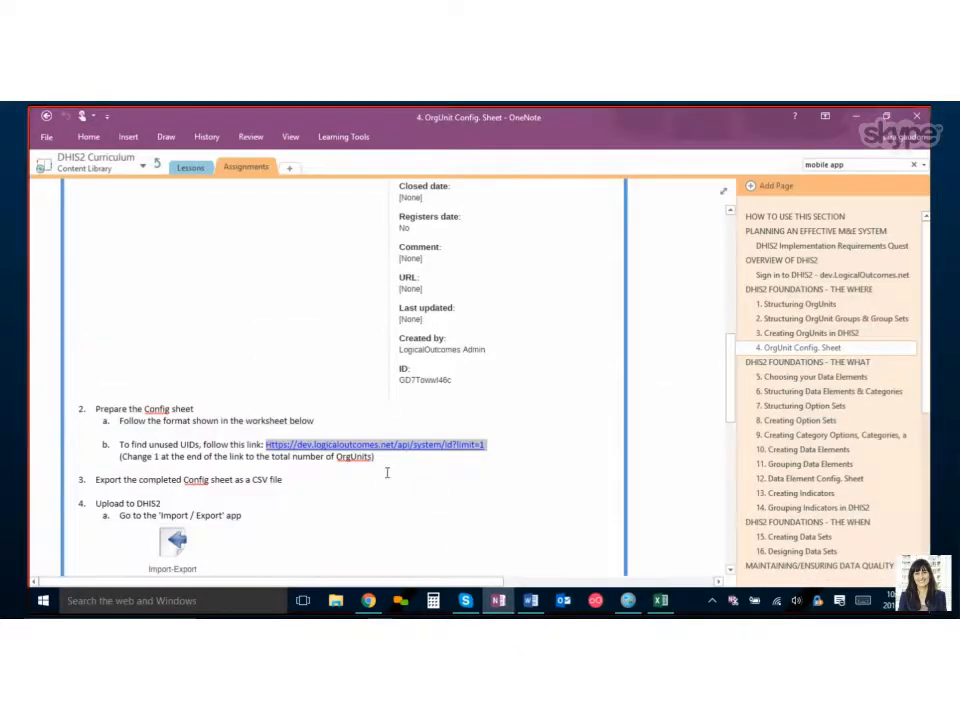
left_click(306, 479)
scroll(306, 477, "down", 3)
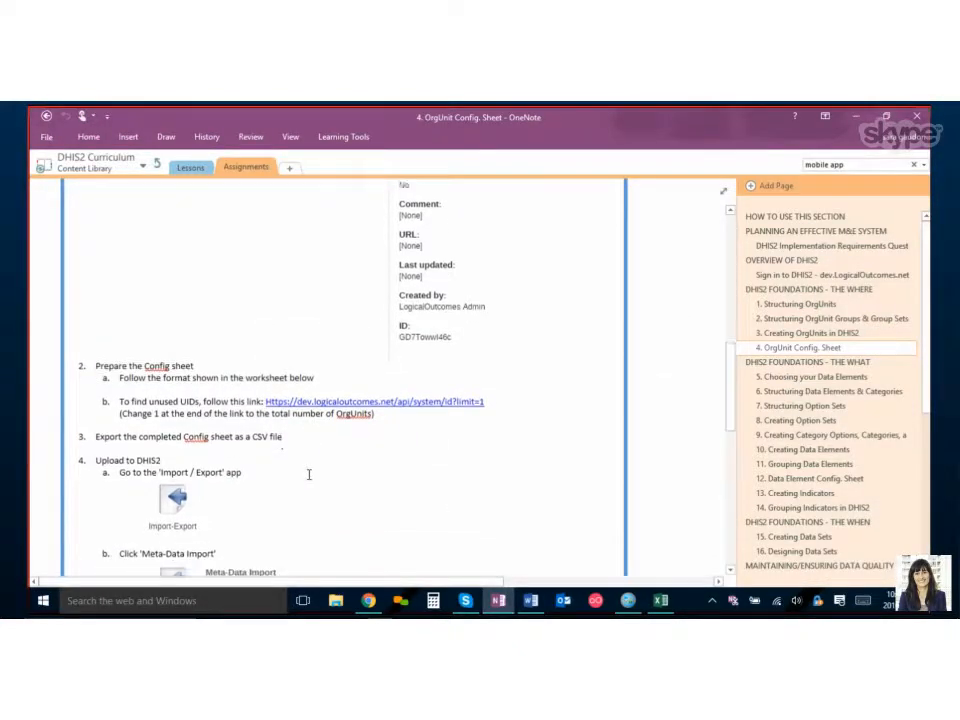
scroll(309, 470, "down", 3)
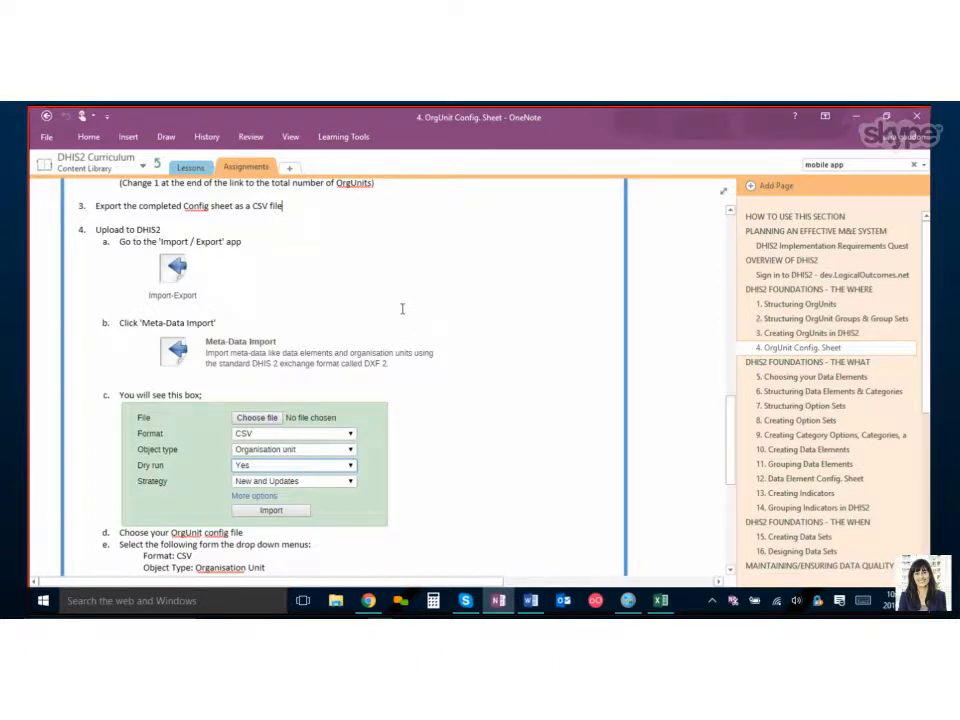
Save the org unit sheet to the Desktop as a CSV (Comma delimited) file, keeping the CSV format.
left_click(670, 607)
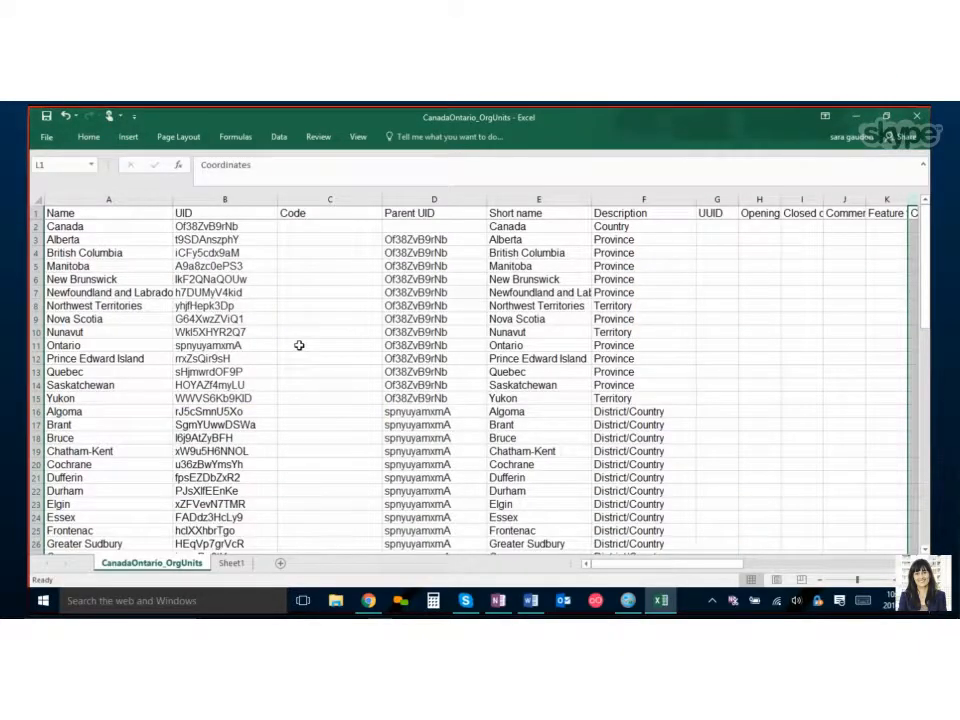
left_click(46, 136)
left_click(58, 270)
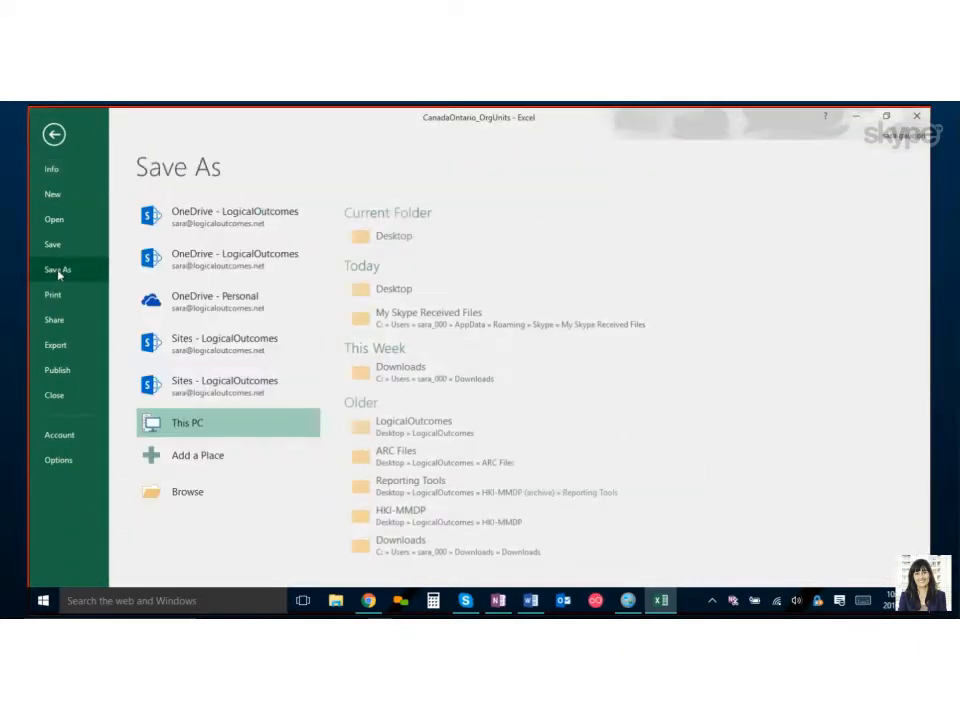
left_click(400, 288)
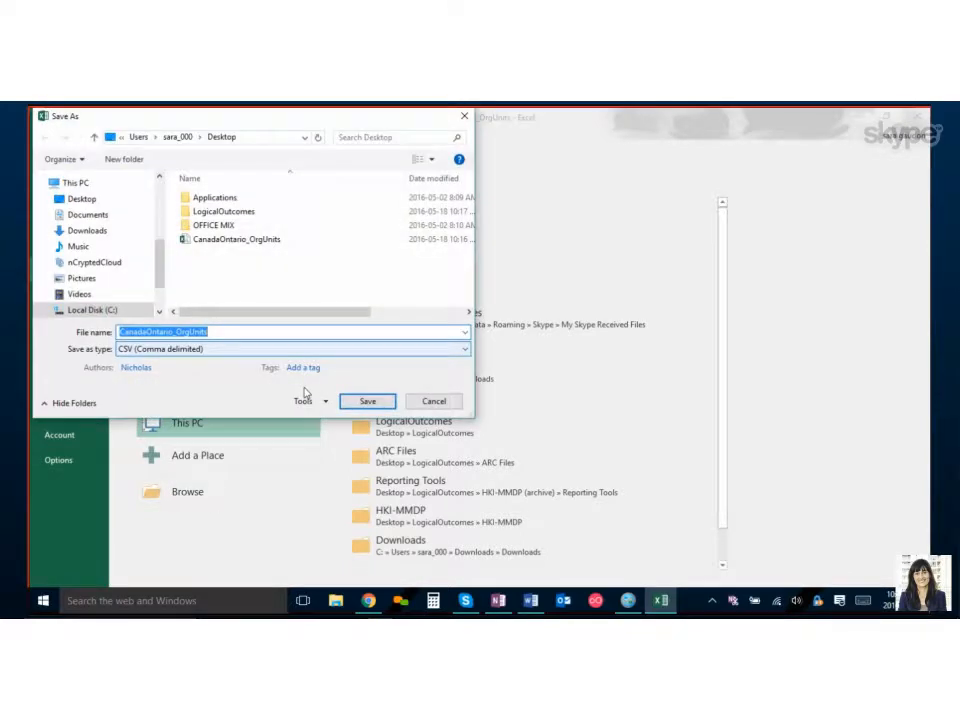
left_click(140, 349)
left_click(140, 252)
left_click(368, 401)
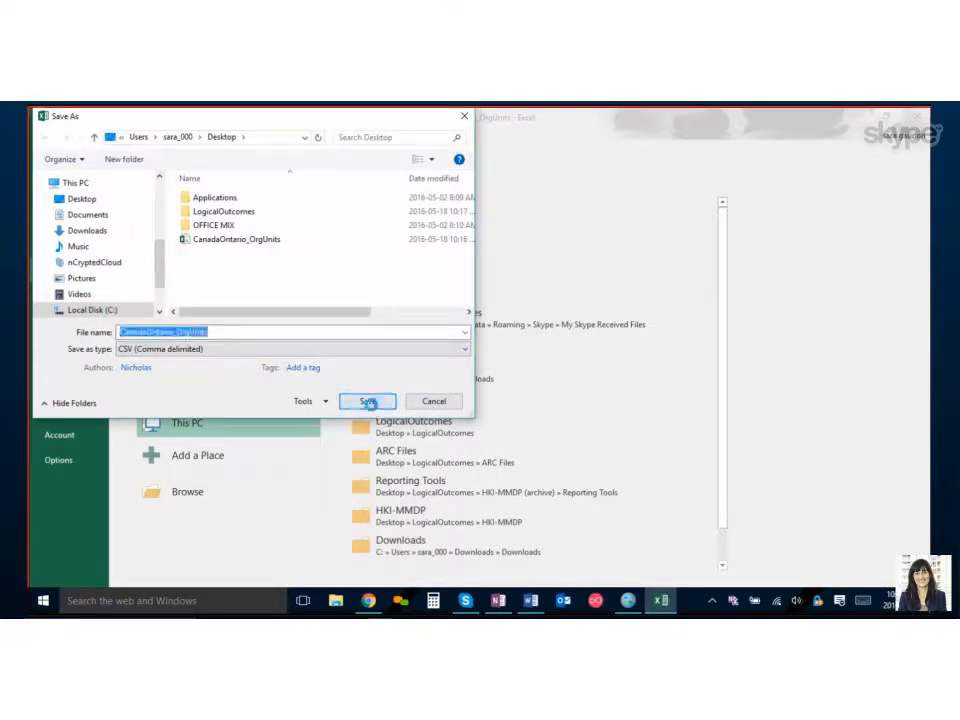
left_click(511, 352)
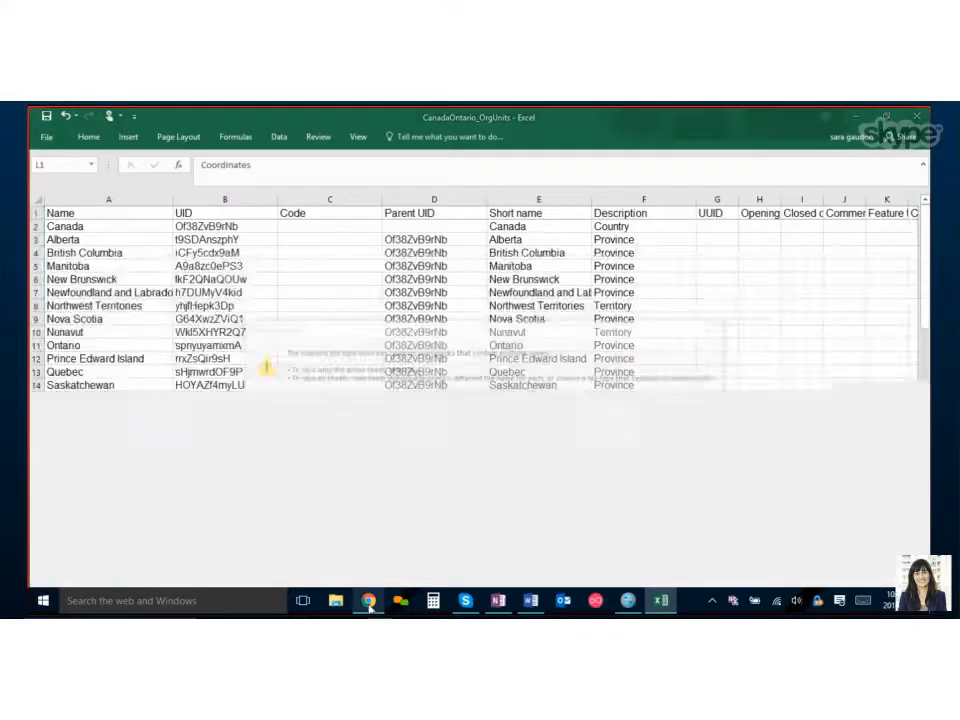
left_click(369, 600)
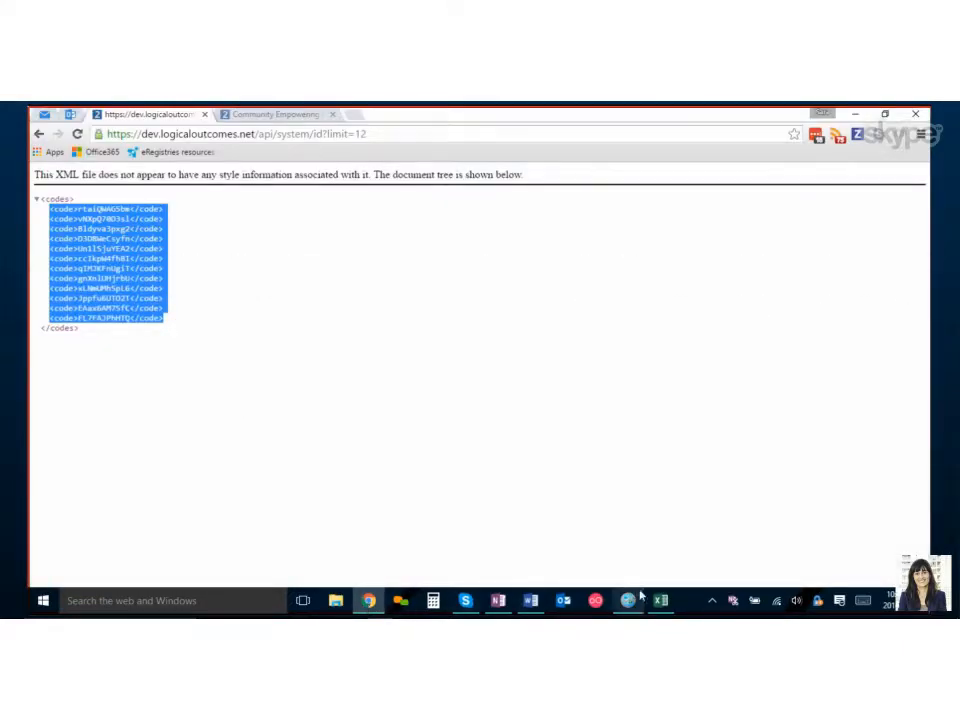
left_click(660, 600)
left_click(453, 400)
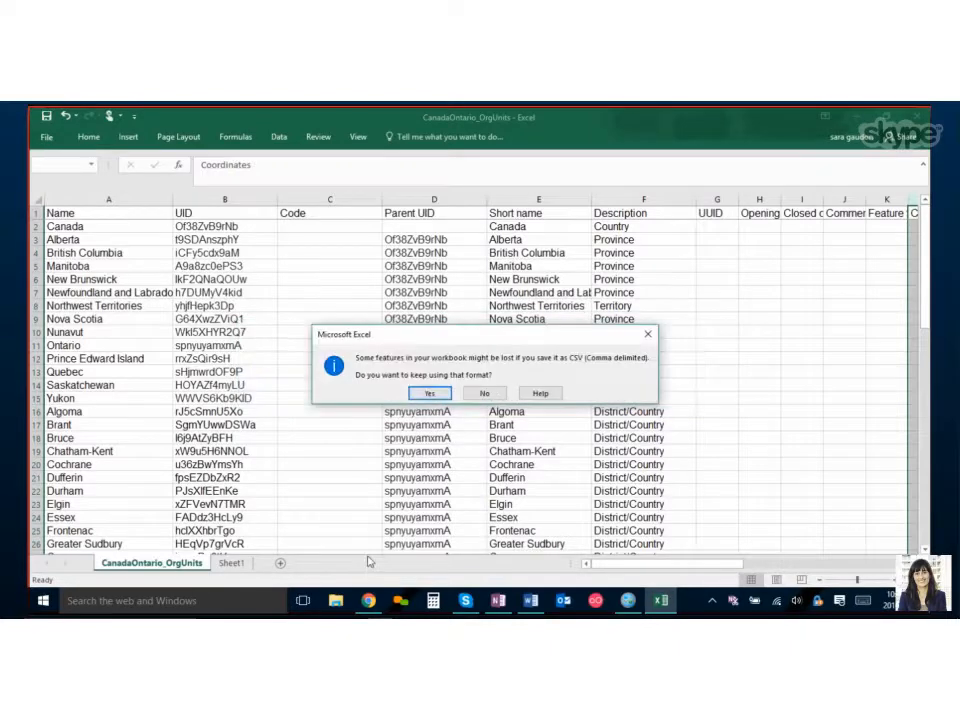
left_click(431, 394)
Switch to the browser and open Meta-Data Import in the DHIS2 Import-Export app.
key("alt+Tab")
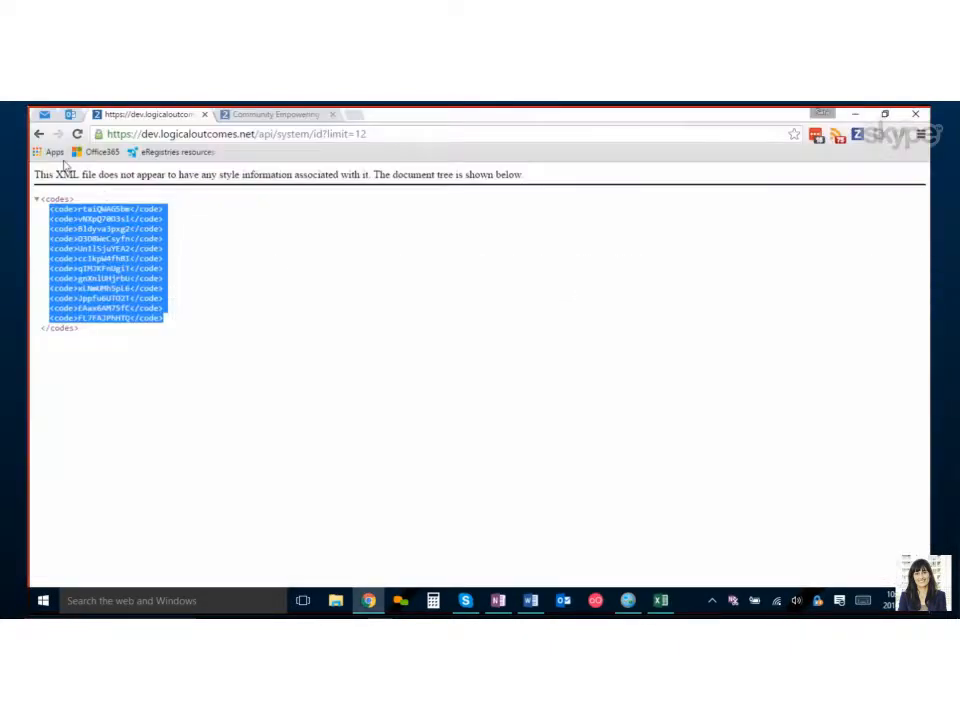
left_click(39, 133)
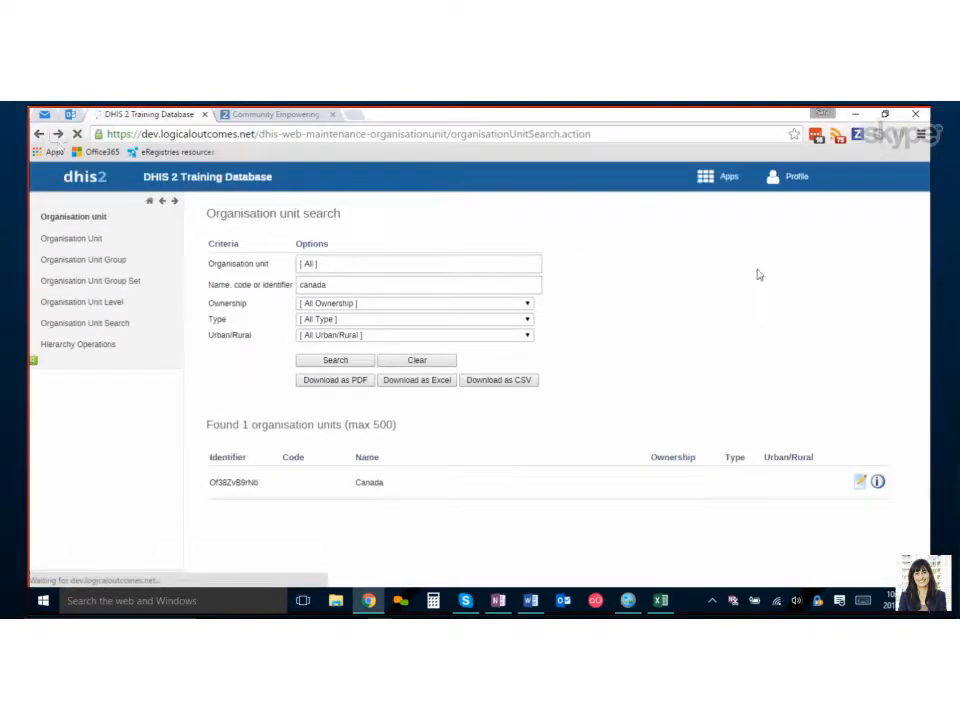
left_click(713, 186)
scroll(705, 330, "down", 1)
scroll(700, 332, "down", 1)
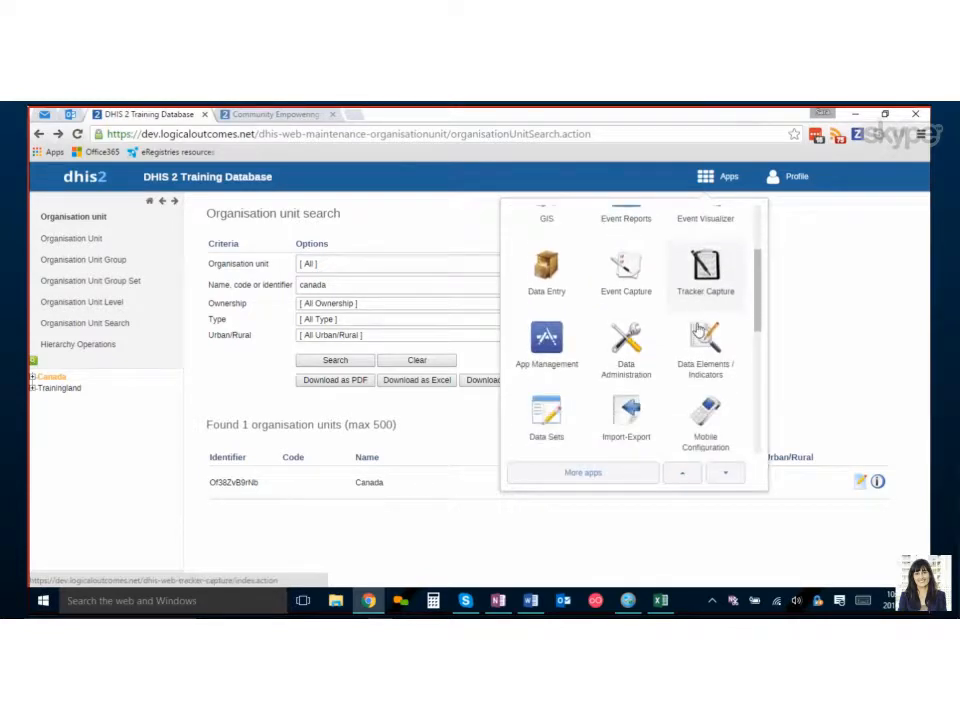
left_click(628, 421)
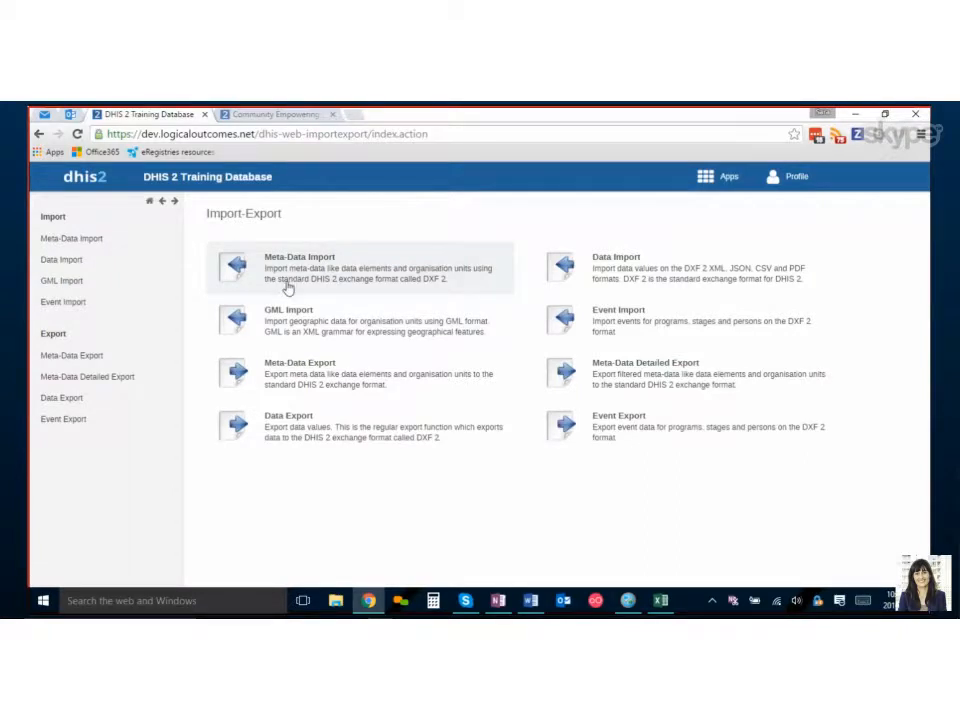
left_click(288, 289)
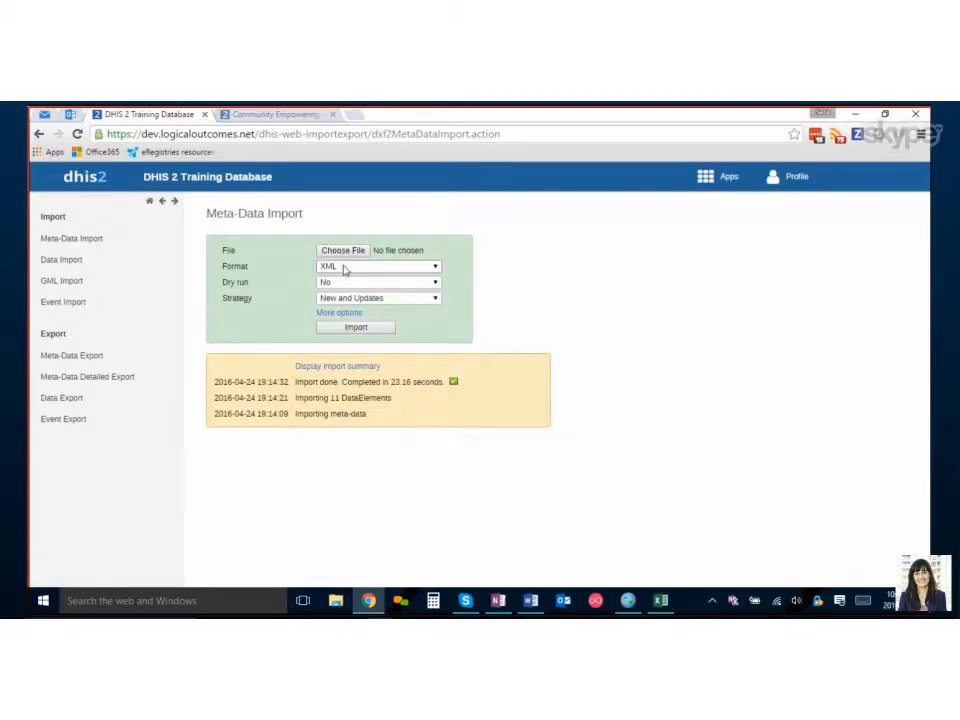
Choose the CanadaOntario_OrgUnits CSV file from the Desktop as the import file.
left_click(338, 251)
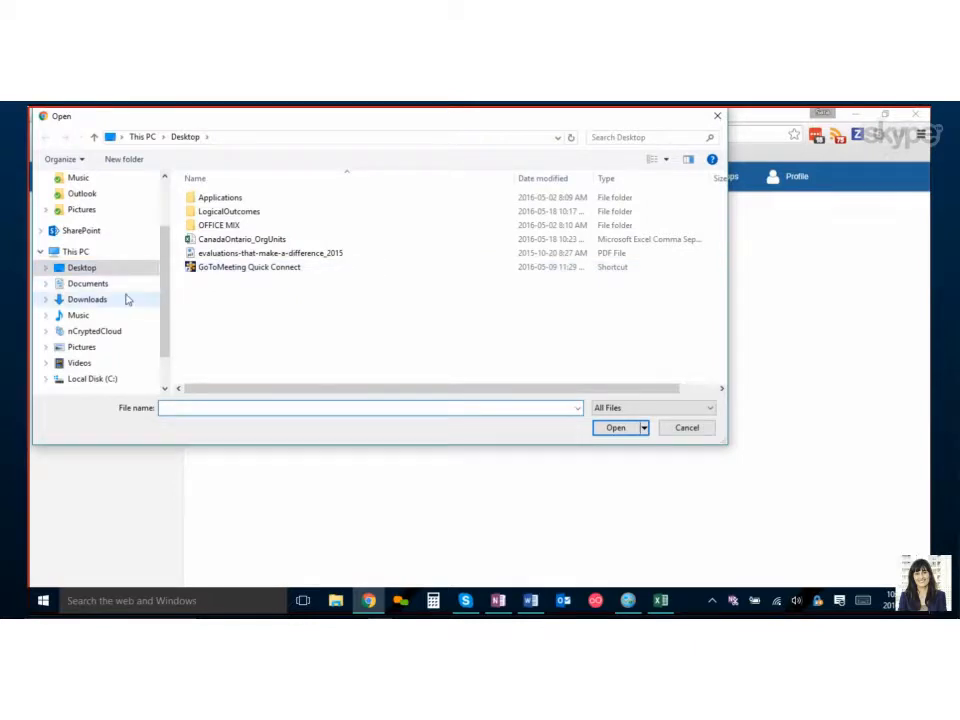
left_click(200, 240)
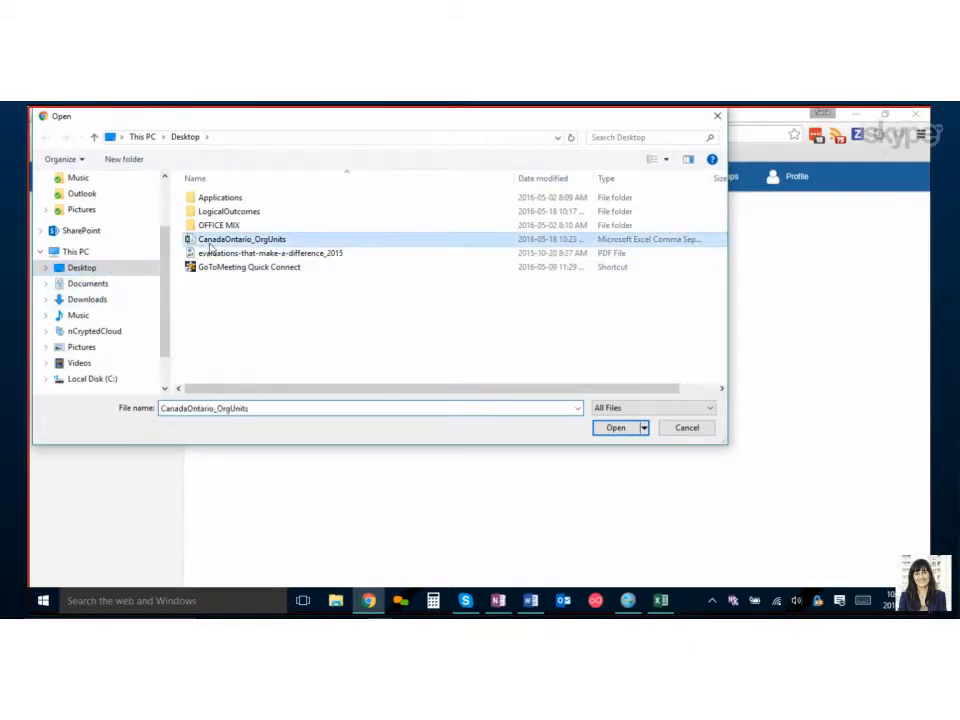
left_click(616, 427)
Run the import with format CSV, object type Organisation unit and dry run set to Yes.
left_click(340, 266)
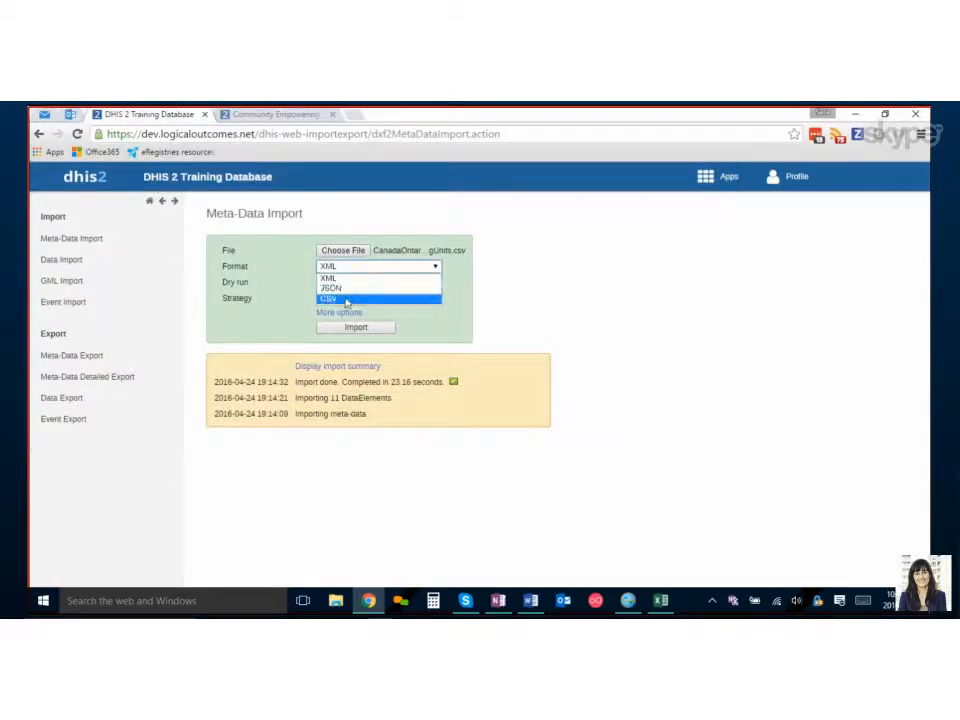
left_click(345, 300)
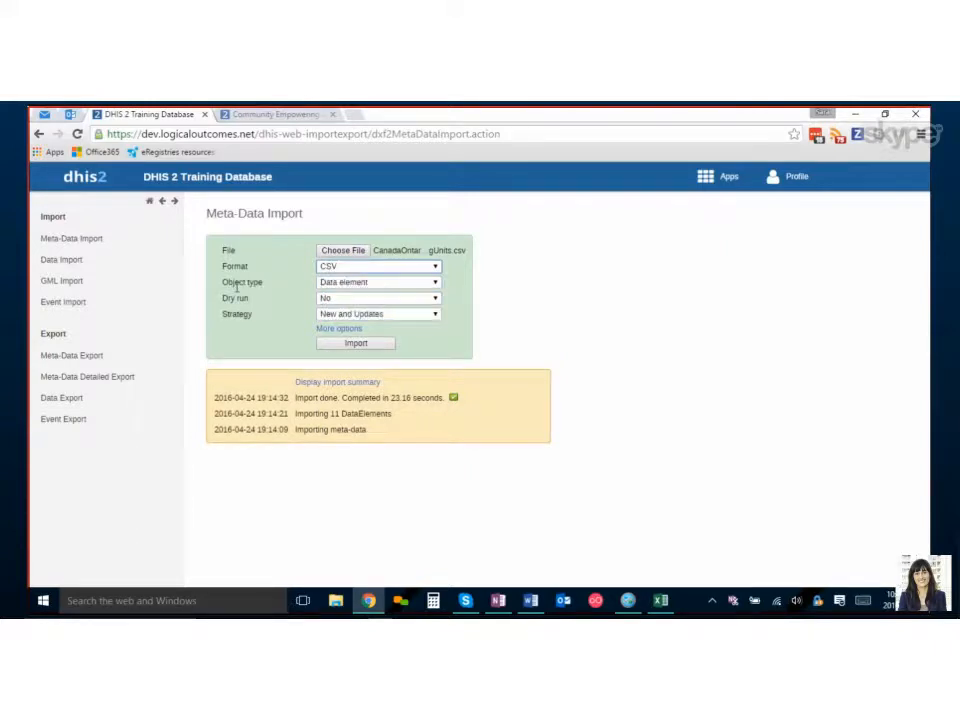
left_click(345, 284)
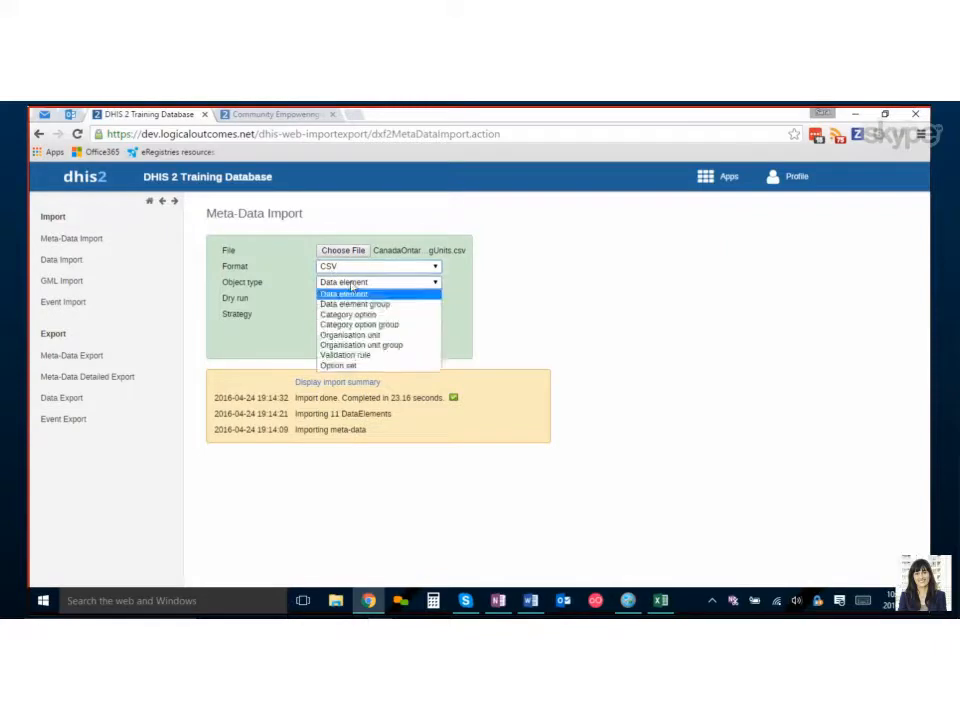
left_click(340, 337)
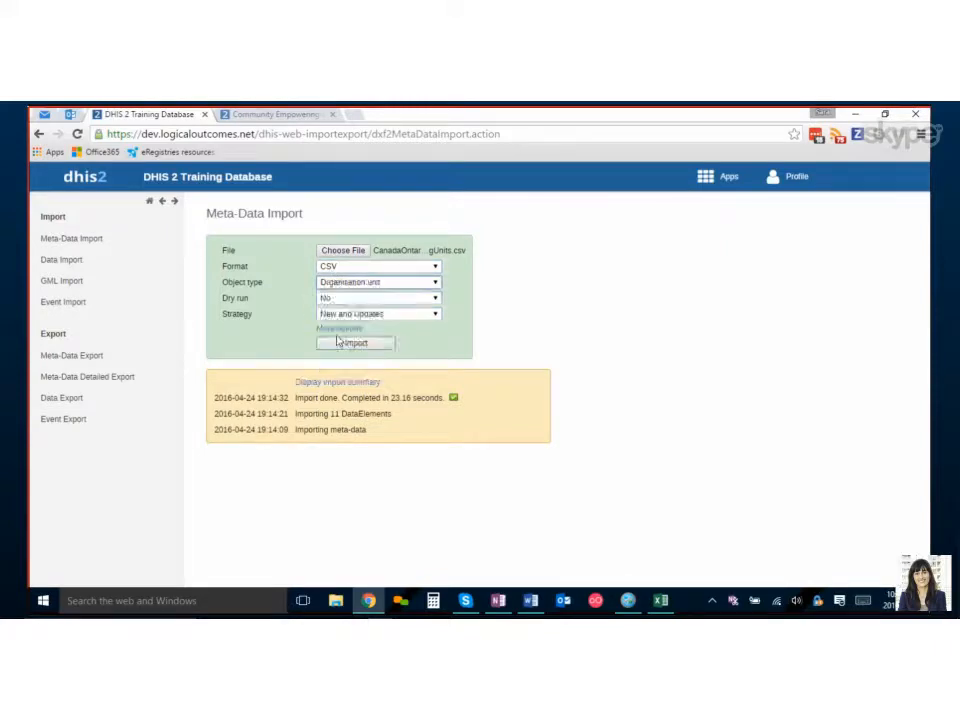
left_click(350, 298)
left_click(345, 314)
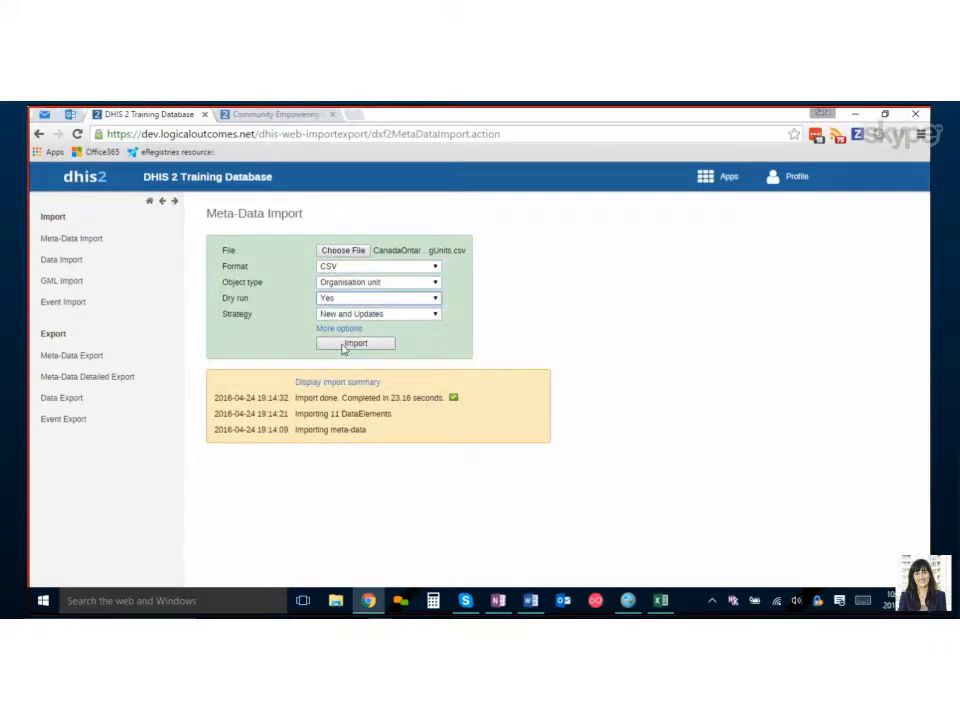
left_click(350, 343)
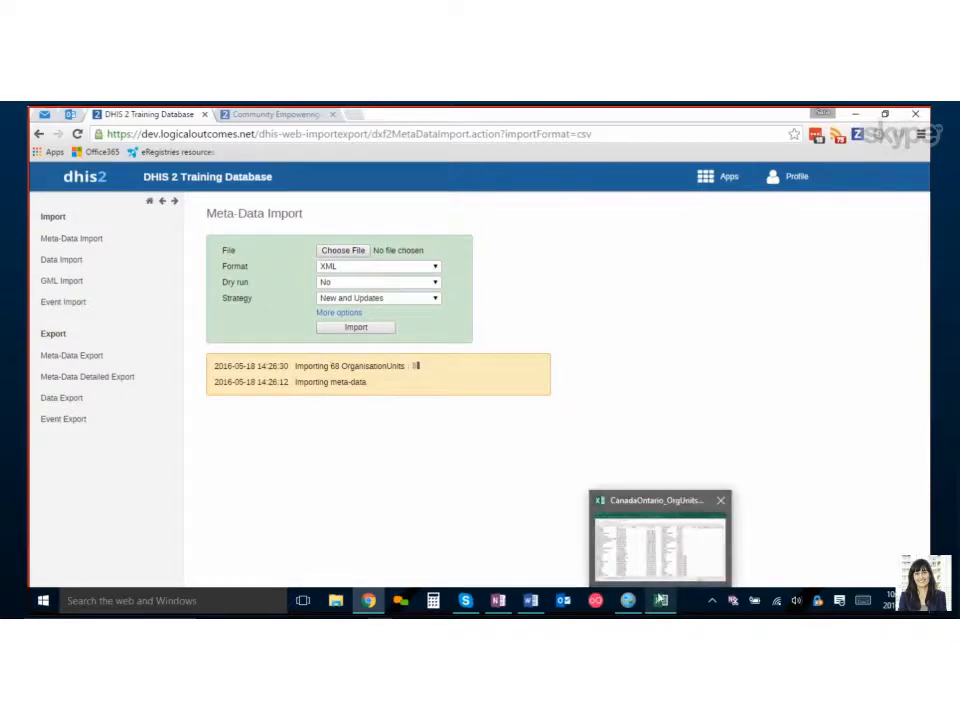
Check how many org unit rows the spreadsheet contains, from the first row to the last.
left_click(660, 600)
scroll(383, 470, "down", 3)
scroll(274, 465, "up", 3)
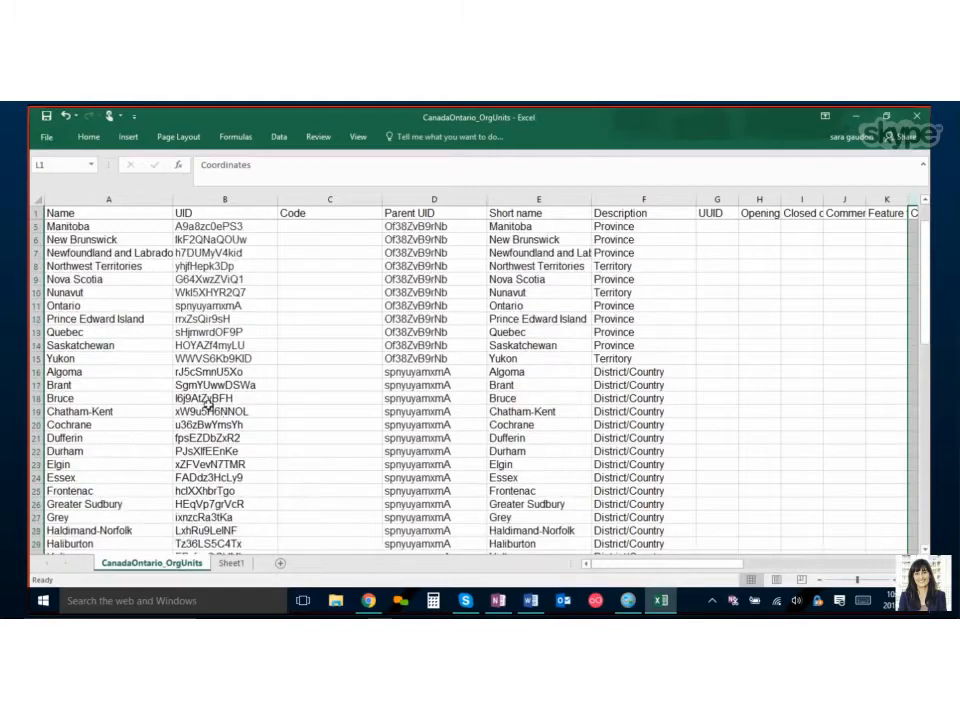
left_click(35, 213)
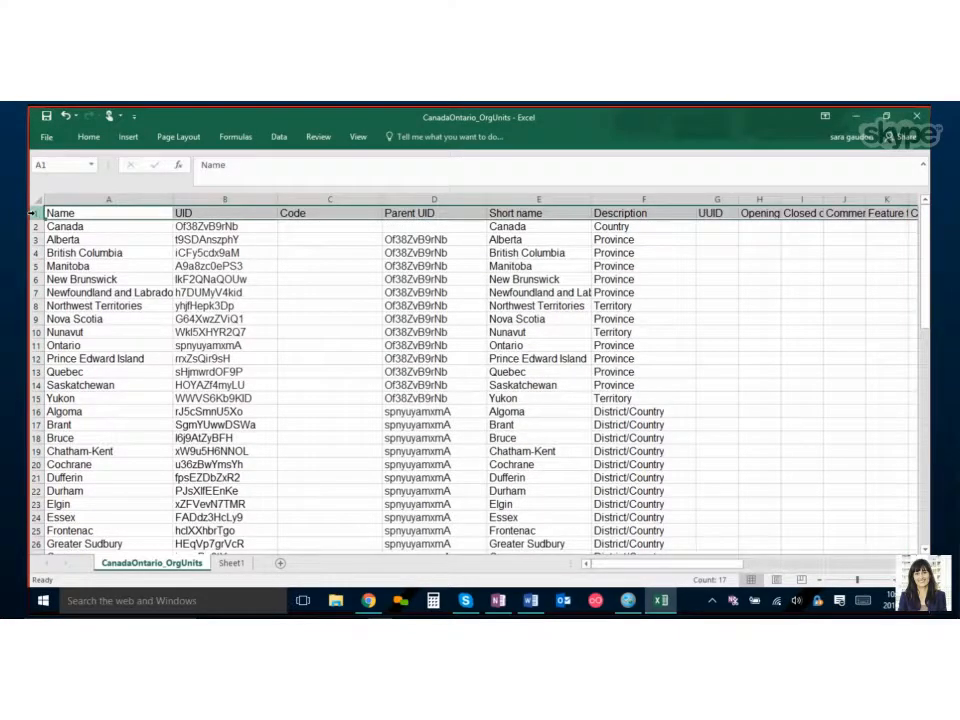
scroll(111, 422, "down", 20)
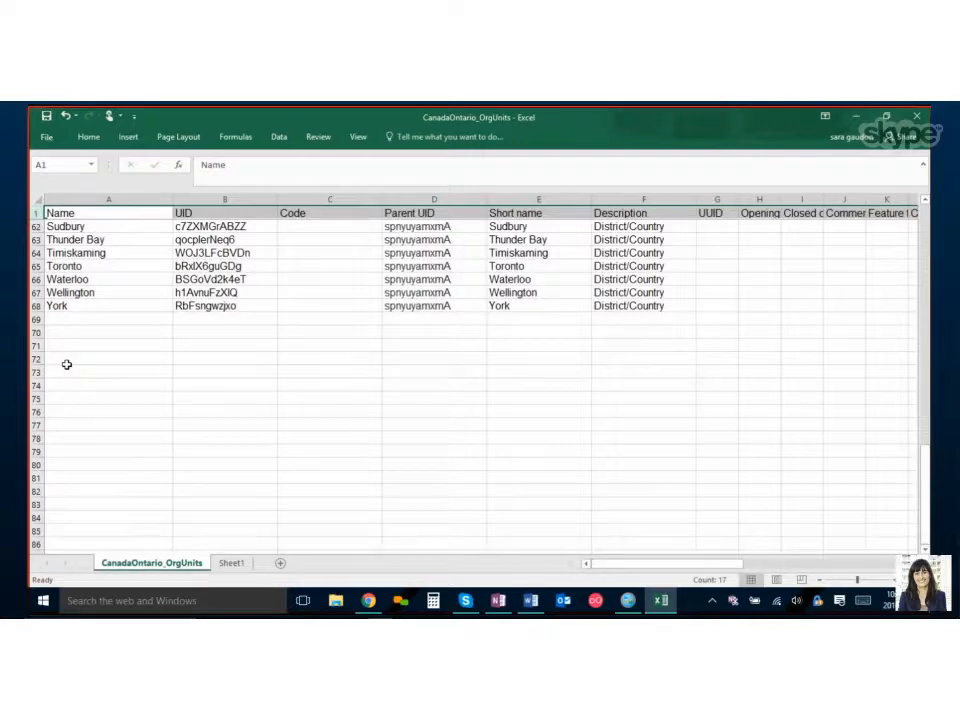
left_click(36, 305)
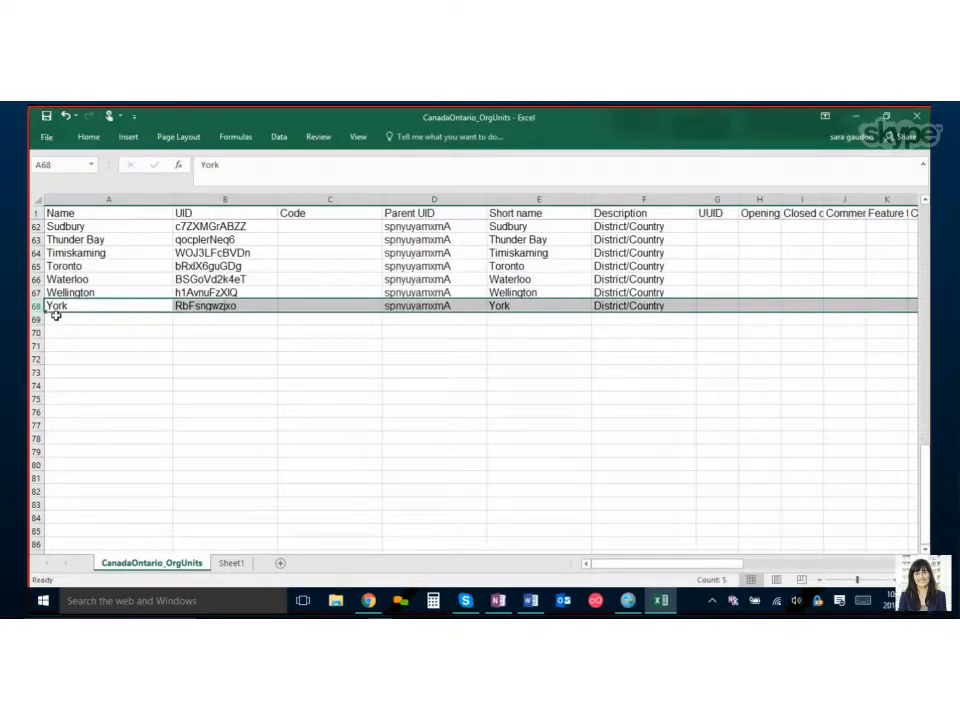
left_click(369, 602)
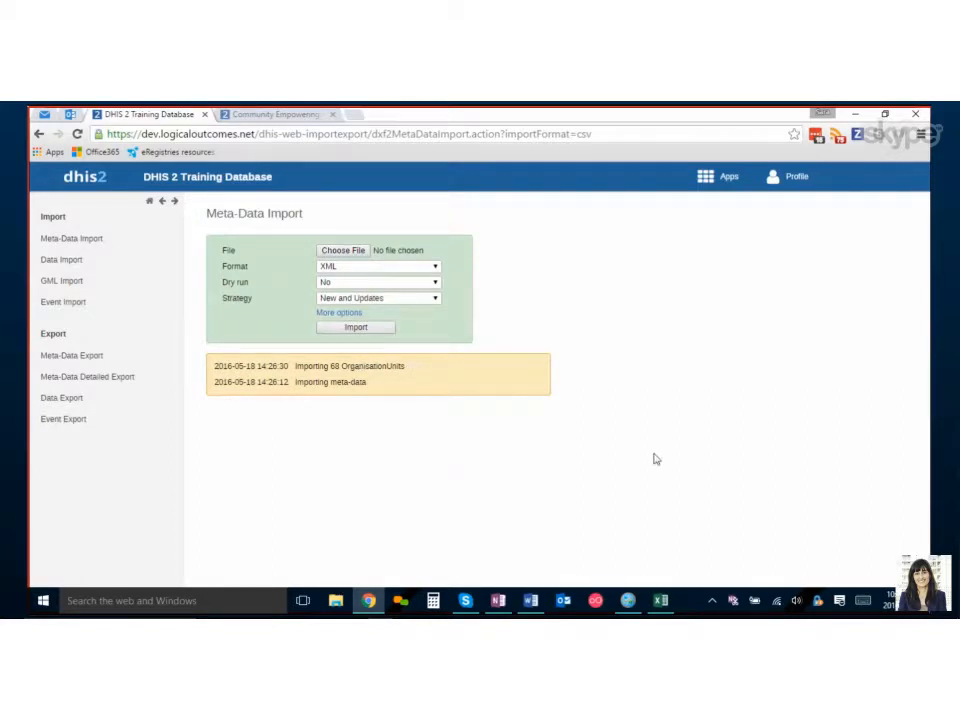
Open the import summary and copy the UID listed under Conflicts.
mouse_move(660, 607)
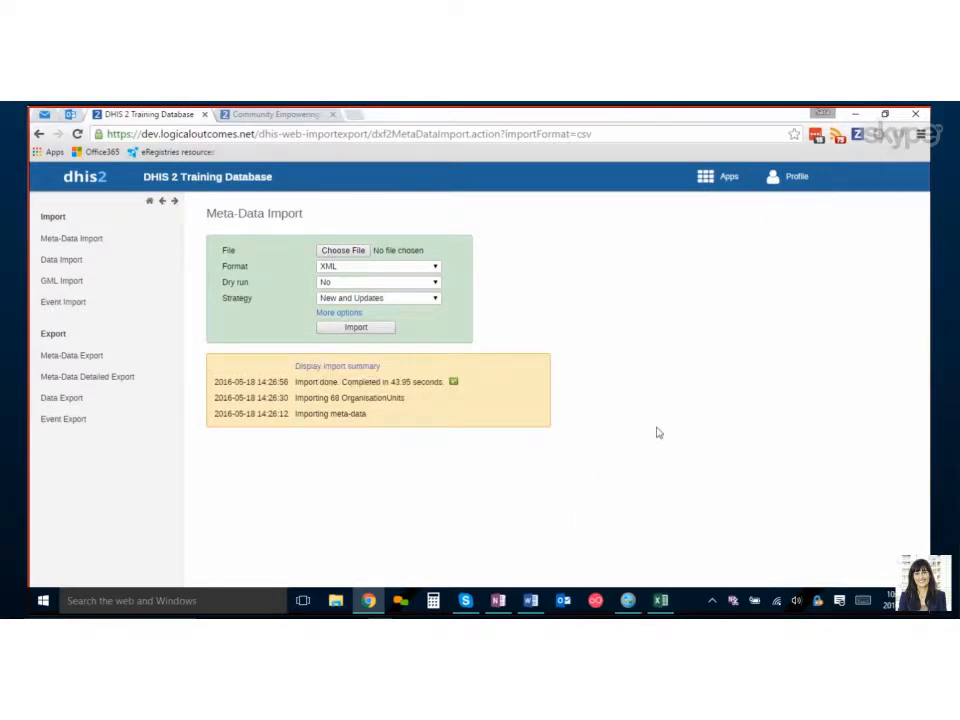
left_click(336, 368)
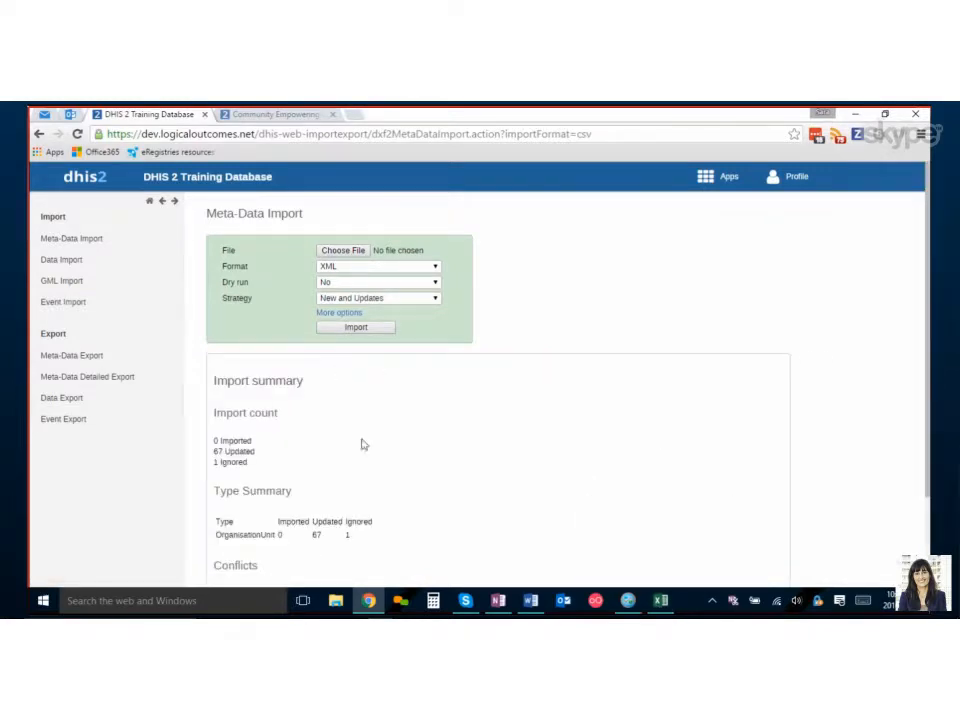
scroll(380, 465, "down", 2)
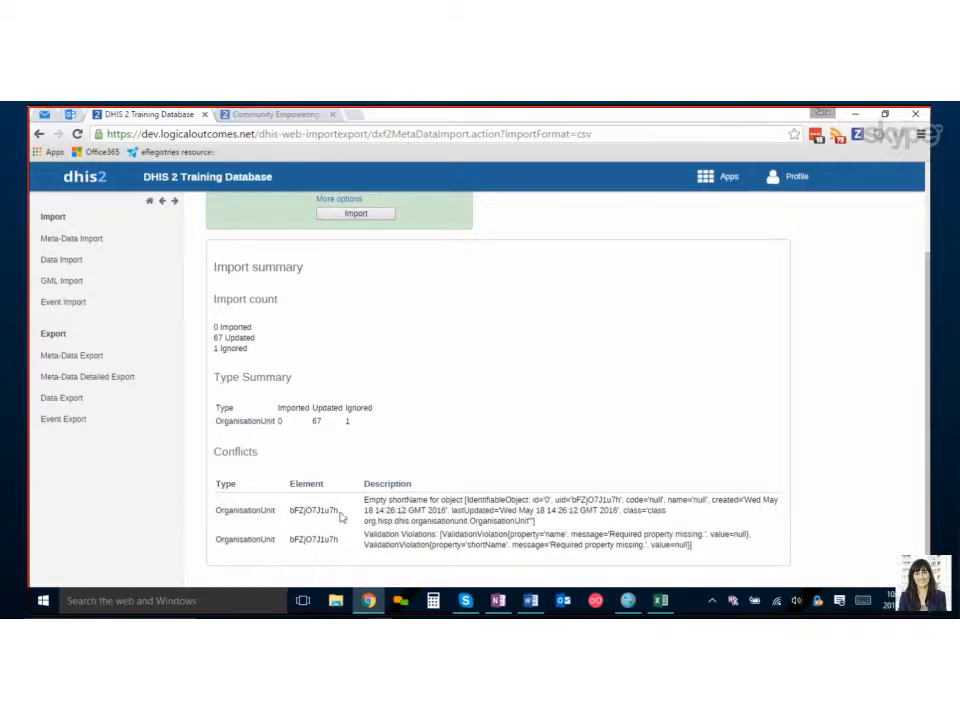
left_click_drag(338, 510, 297, 508)
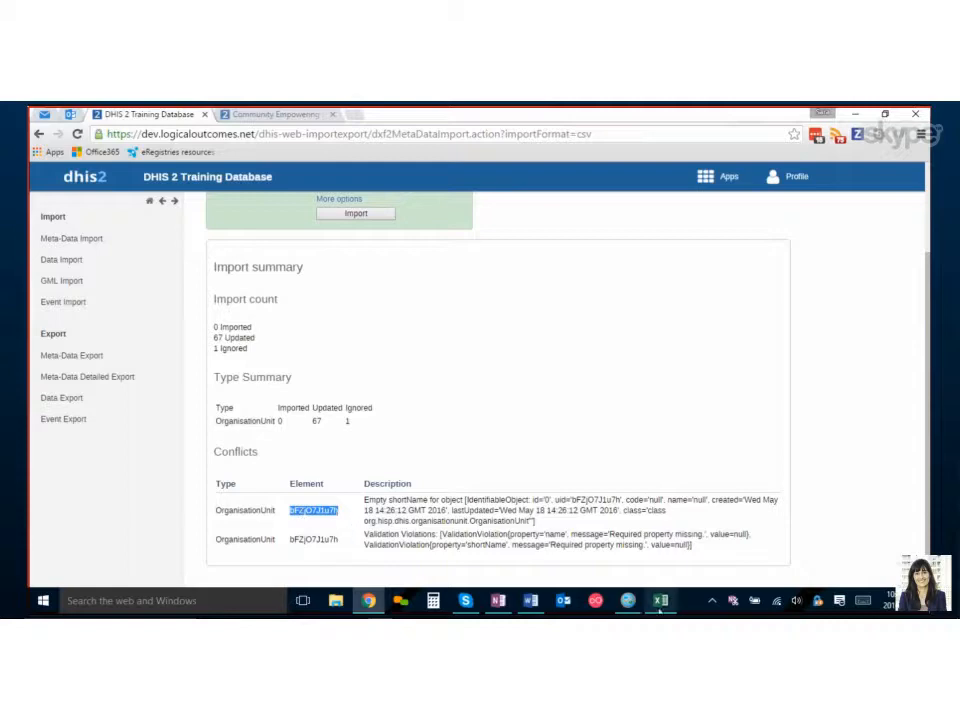
Search the spreadsheet for the conflicting UID.
key("alt+Tab")
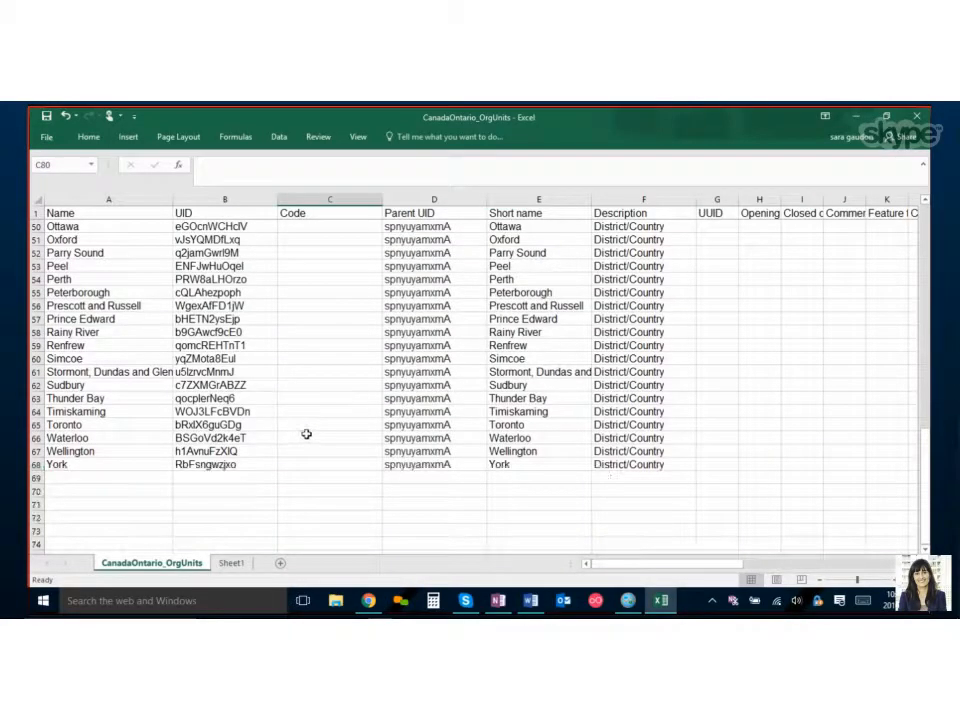
key("ctrl+f")
type("bFZjO7J1u7h")
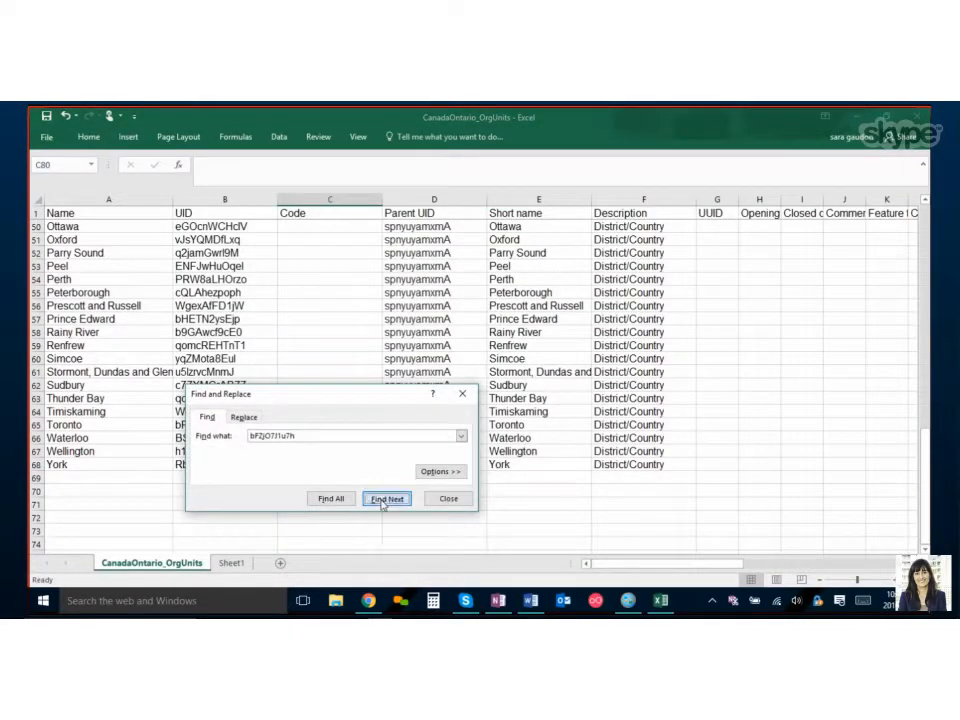
left_click(386, 497)
left_click(484, 390)
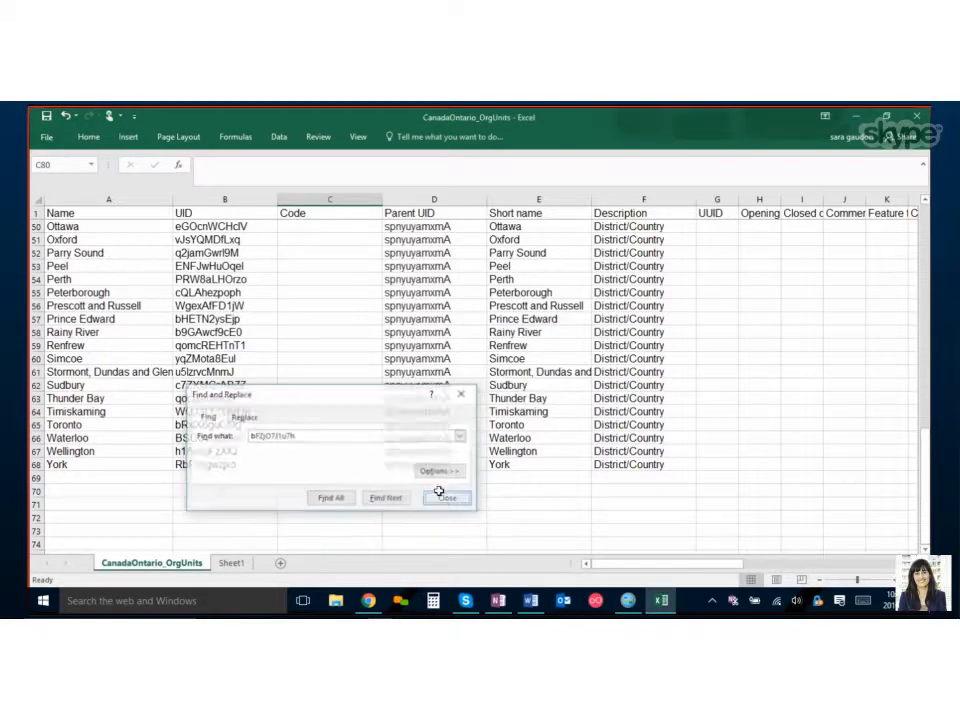
left_click(440, 497)
Review the import counts, type summary and conflicts in the import summary.
left_click(369, 600)
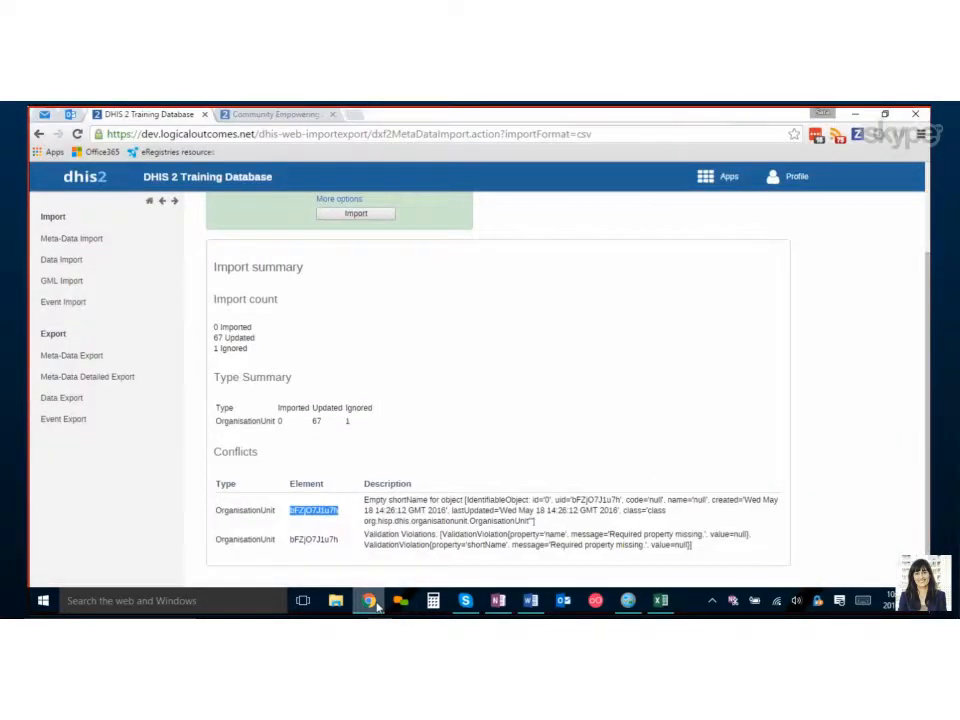
left_click(544, 508)
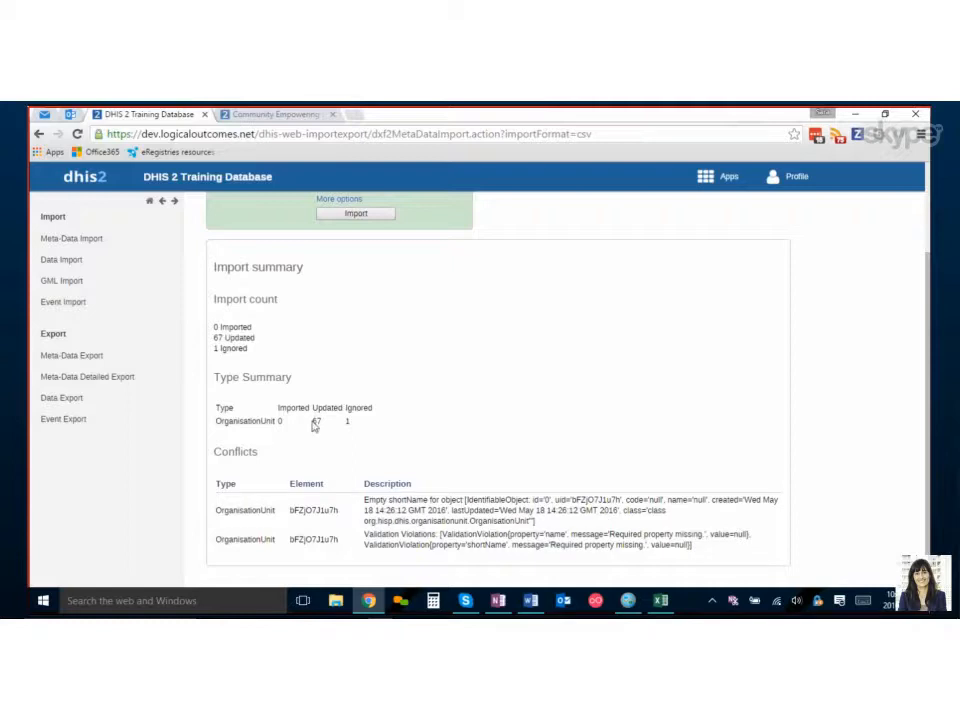
double_click(314, 423)
left_click(370, 428)
double_click(330, 512)
scroll(345, 449, "up", 2)
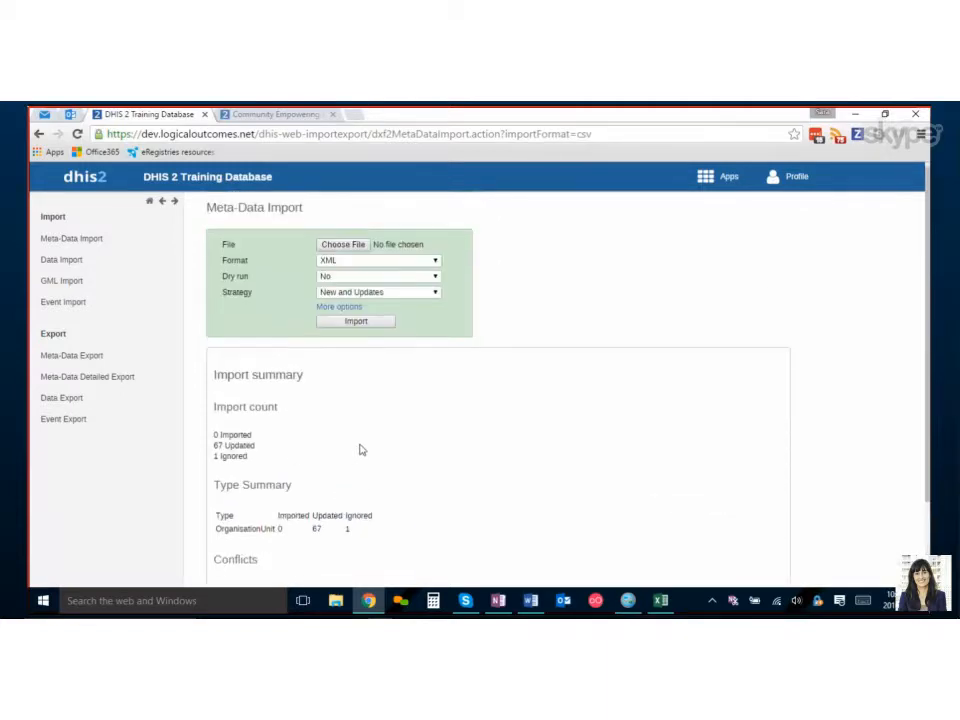
double_click(317, 535)
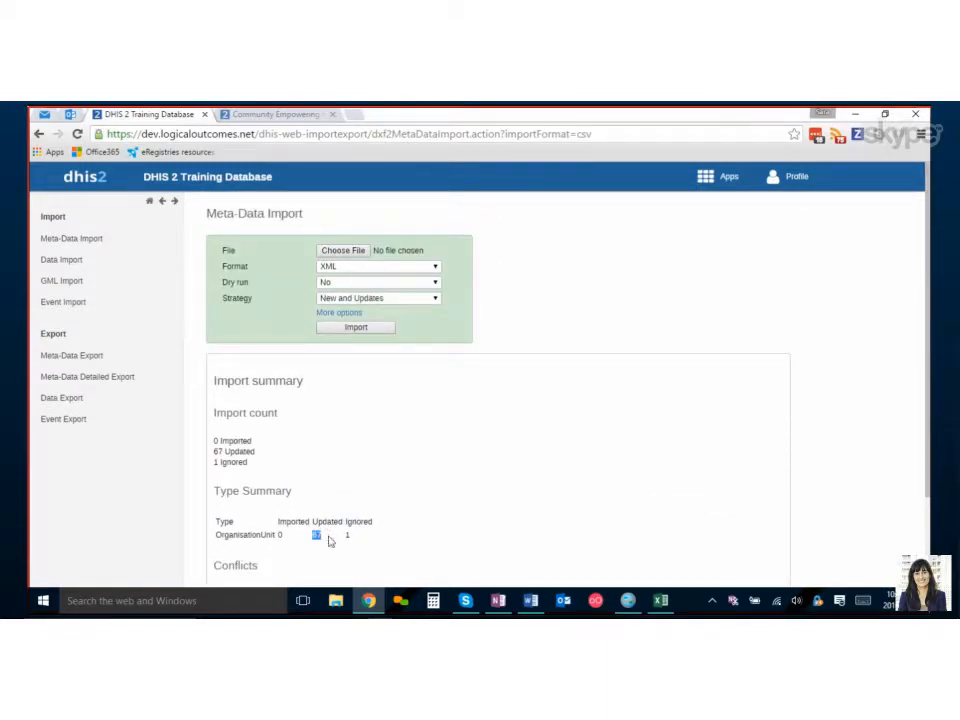
left_click(341, 285)
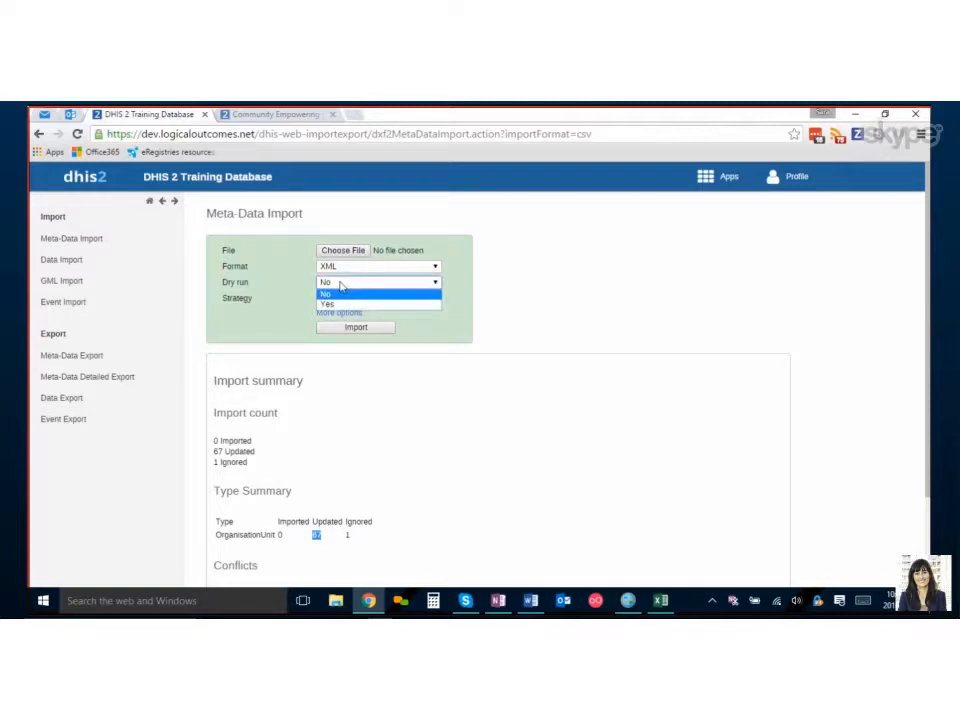
left_click(514, 314)
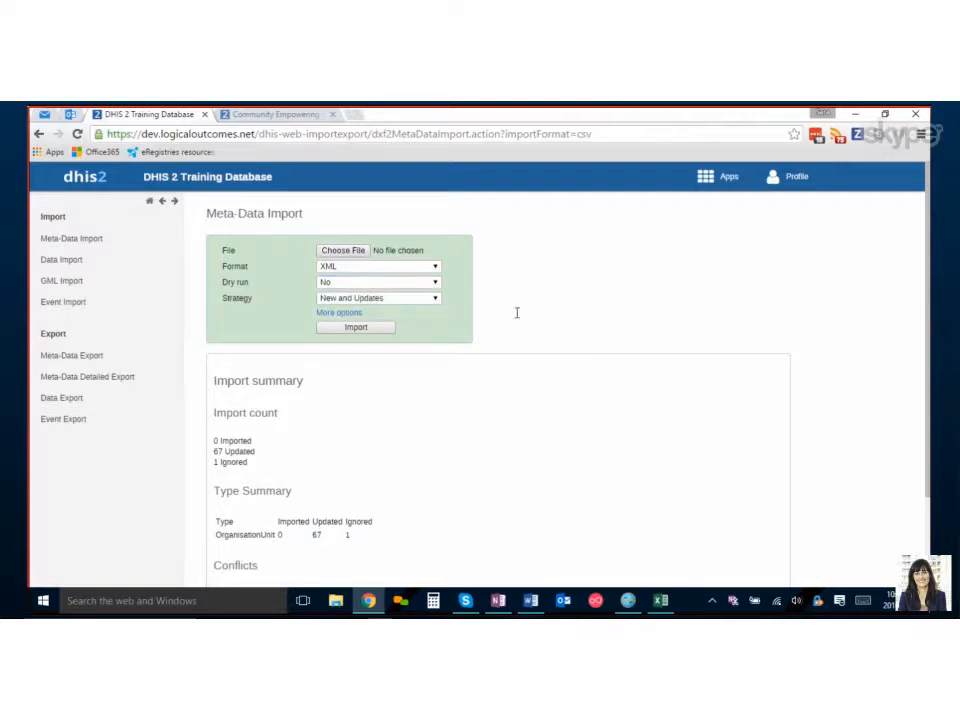
mouse_move(722, 176)
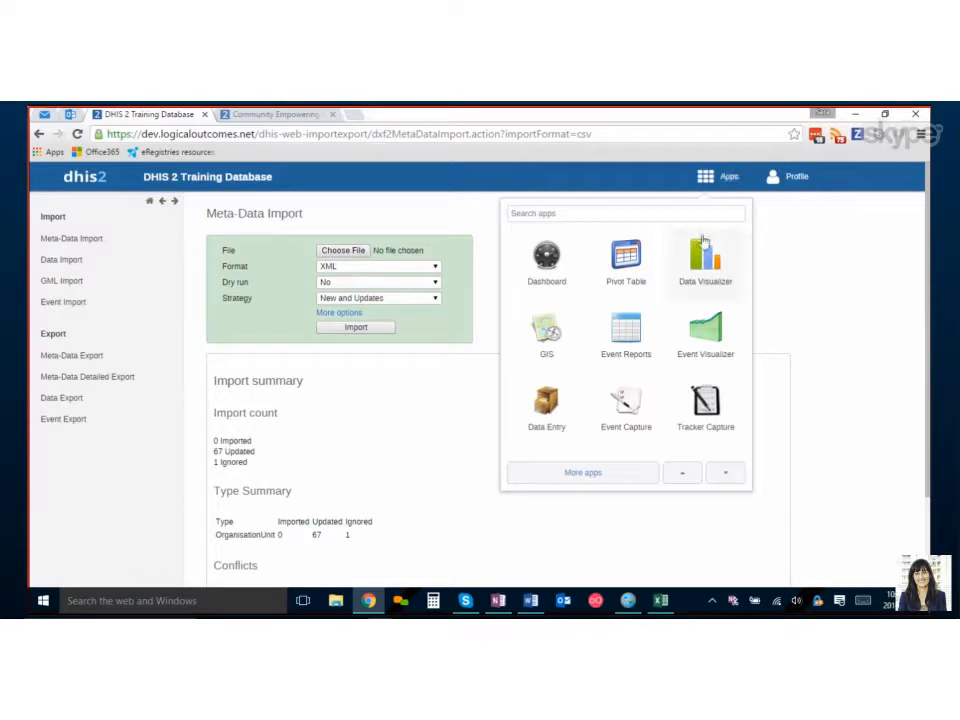
scroll(698, 258, "down", 1)
scroll(698, 258, "down", 3)
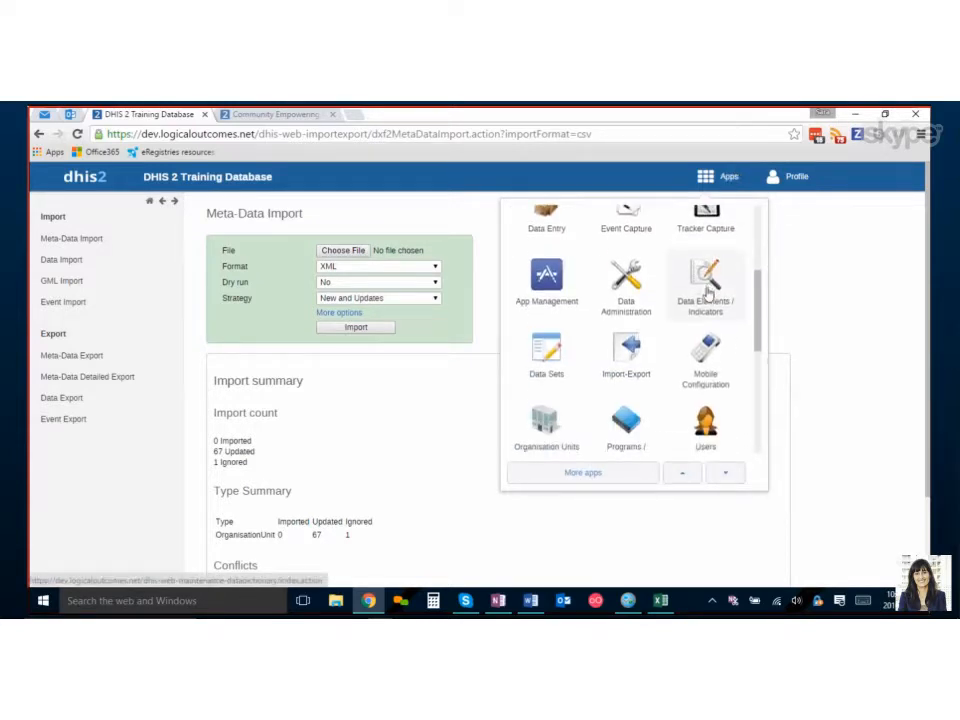
scroll(703, 300, "down", 1)
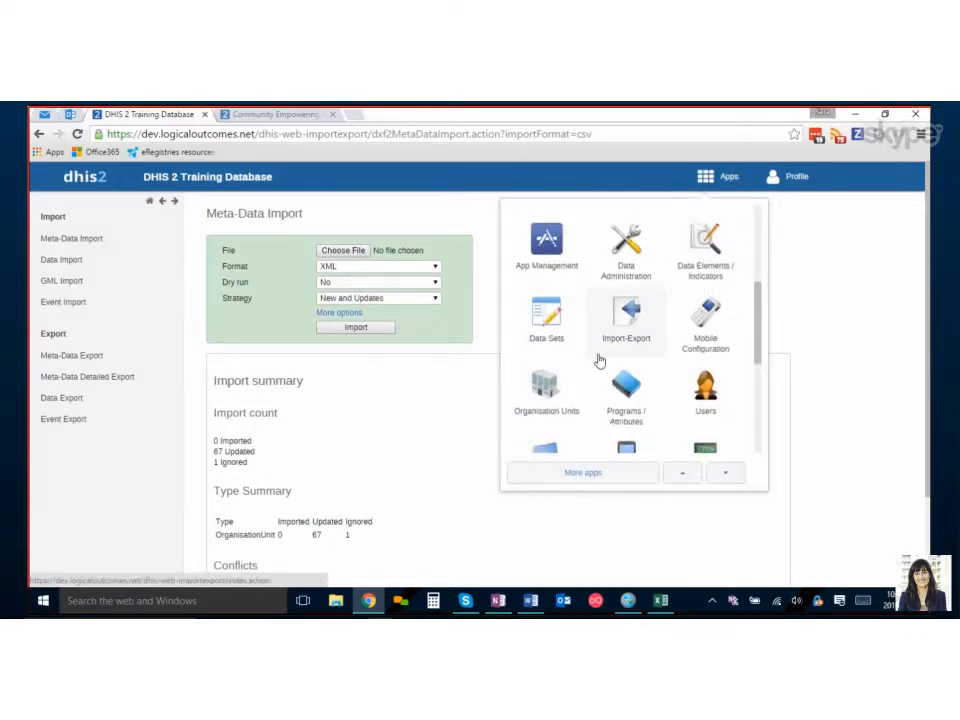
scroll(700, 378, "down", 2)
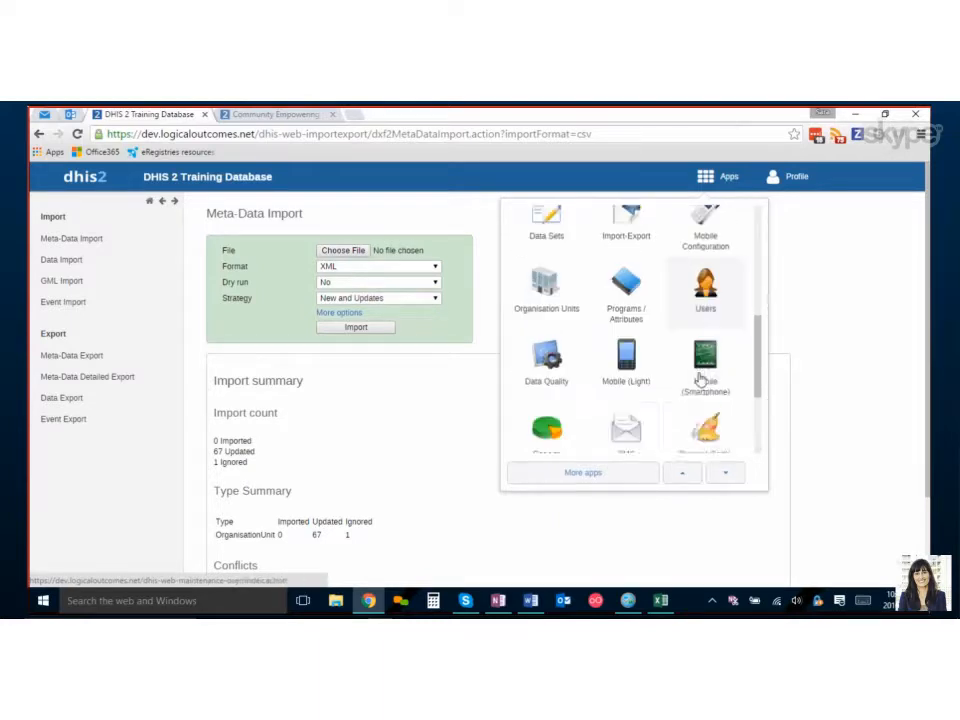
scroll(698, 378, "down", 3)
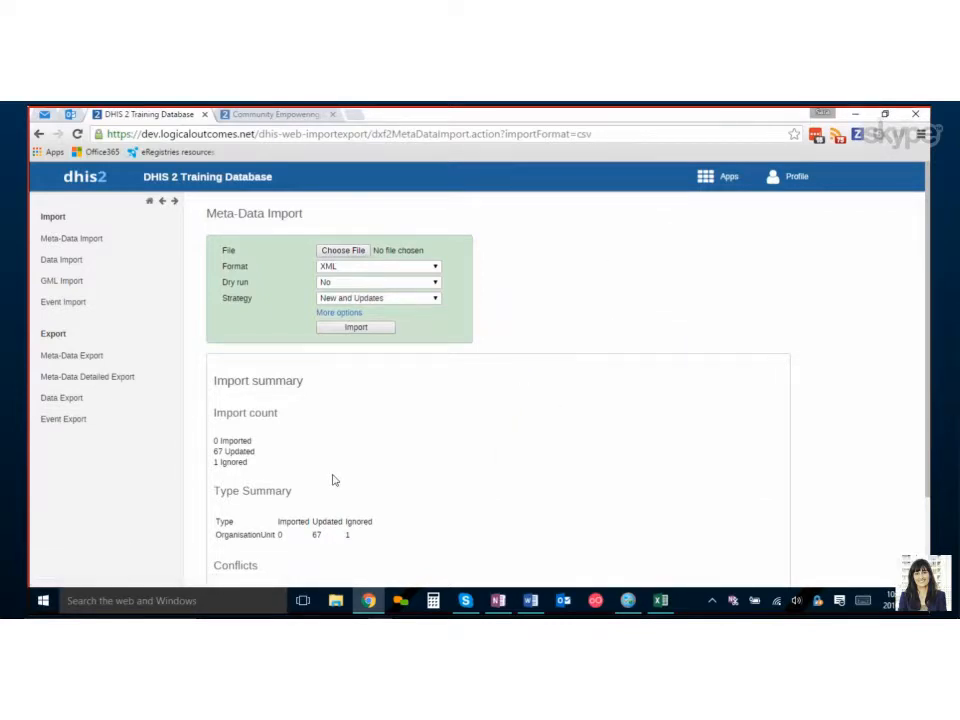
Compare the import conflicts with the spreadsheet by selecting the UID, Code and Parent UID columns and the whole sheet.
scroll(228, 362, "down", 2)
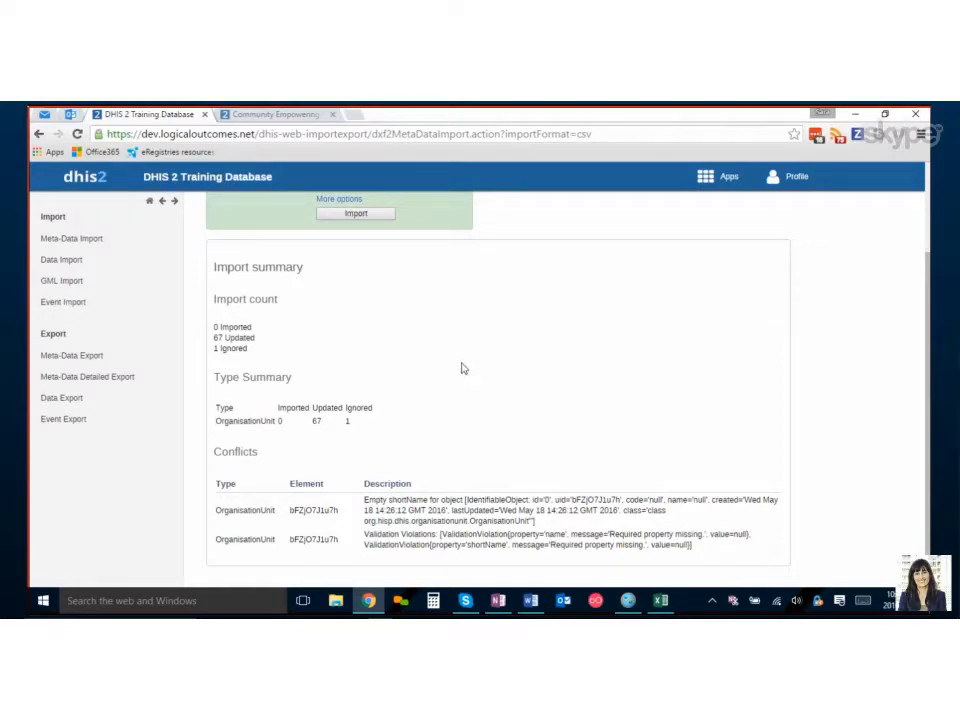
left_click(660, 602)
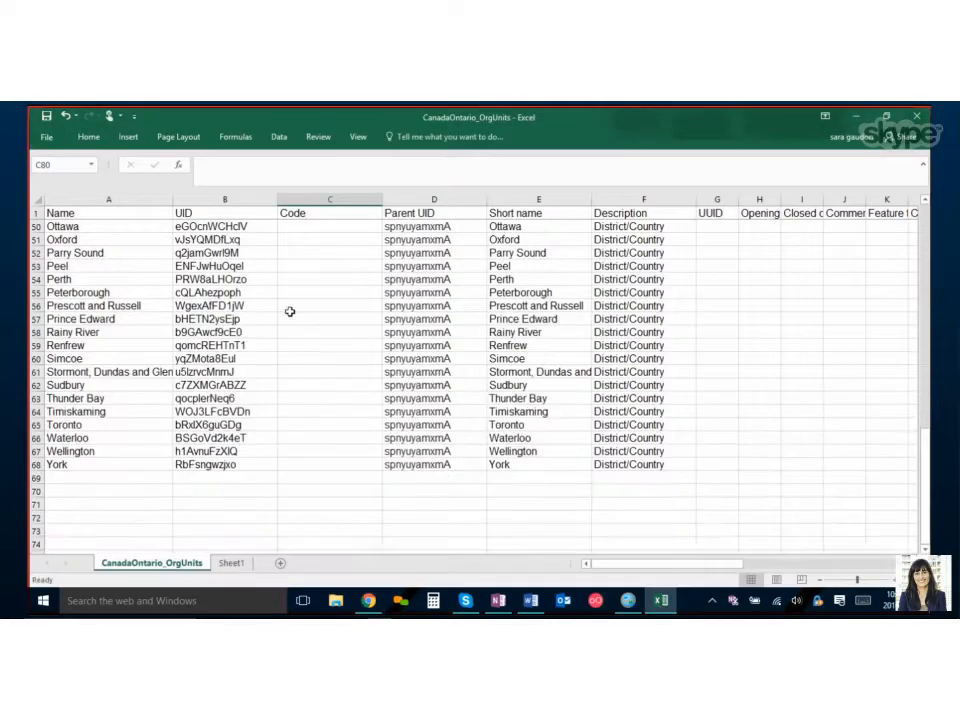
scroll(289, 312, "up", 3)
left_click(212, 199)
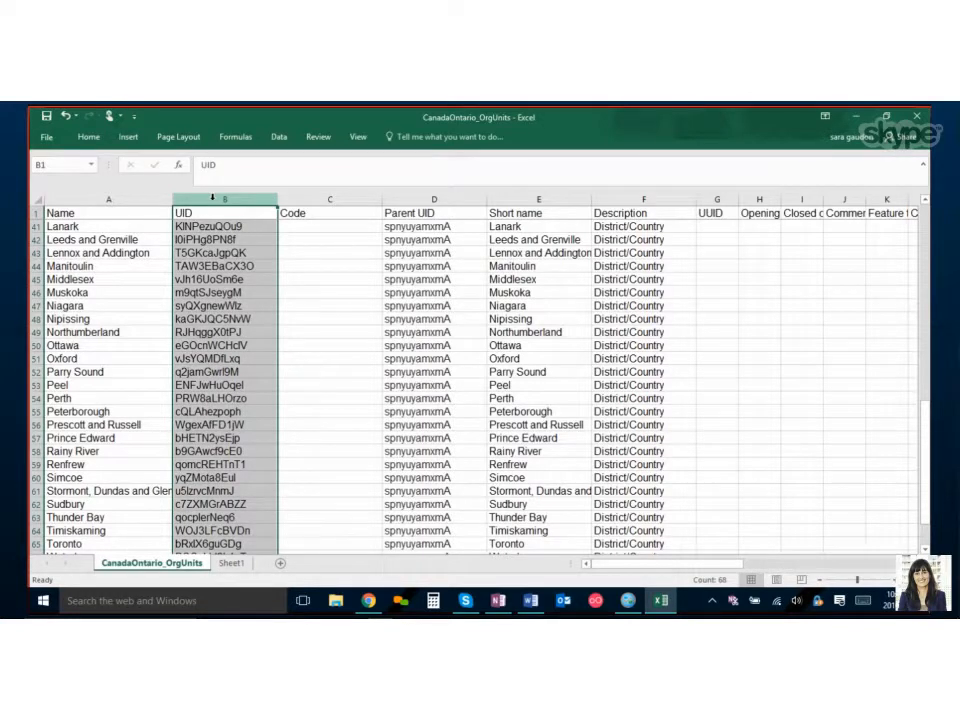
left_click(333, 199)
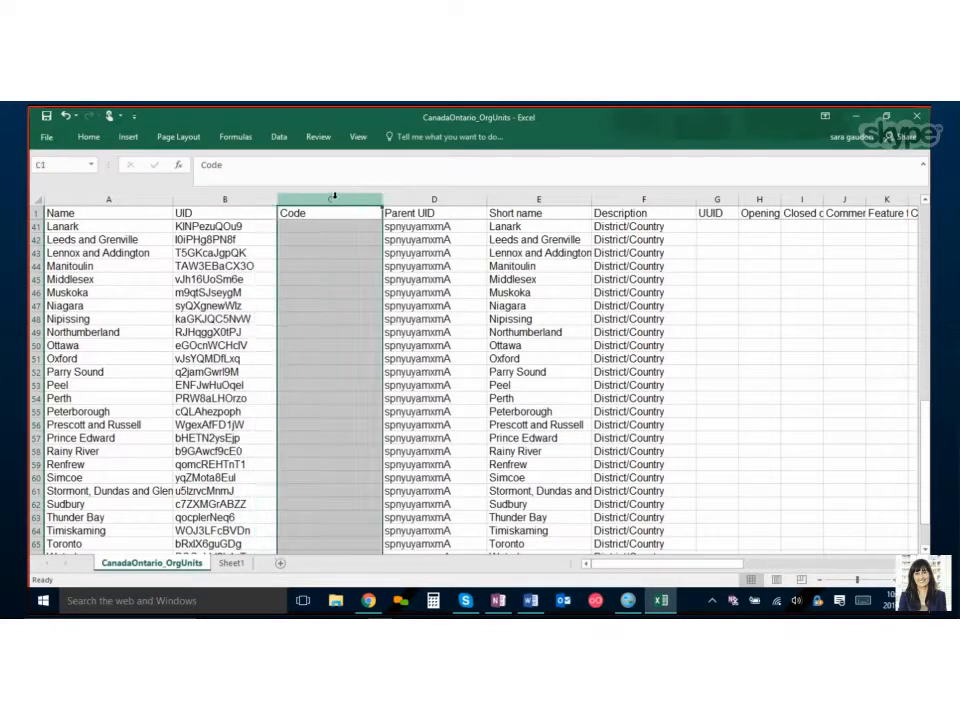
left_click(437, 199)
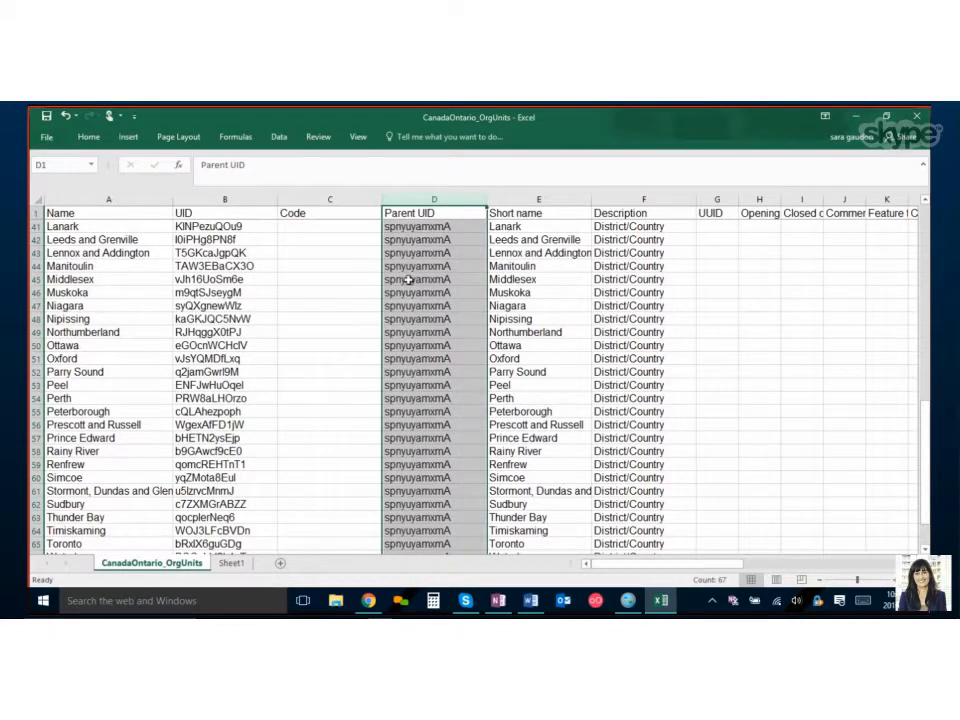
scroll(440, 400, "up", 13)
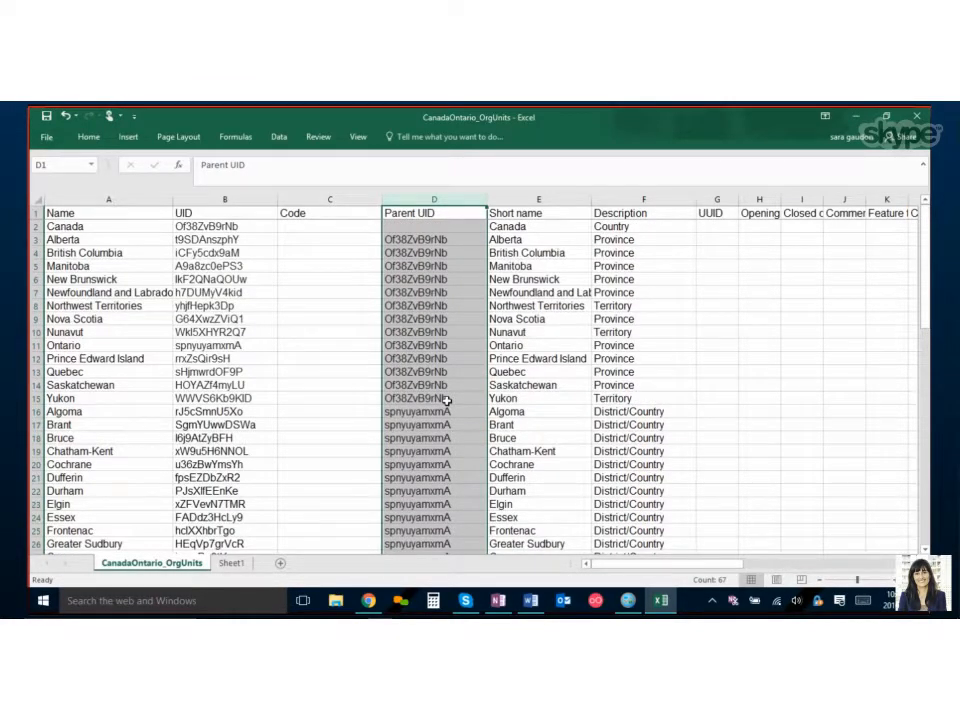
left_click(40, 200)
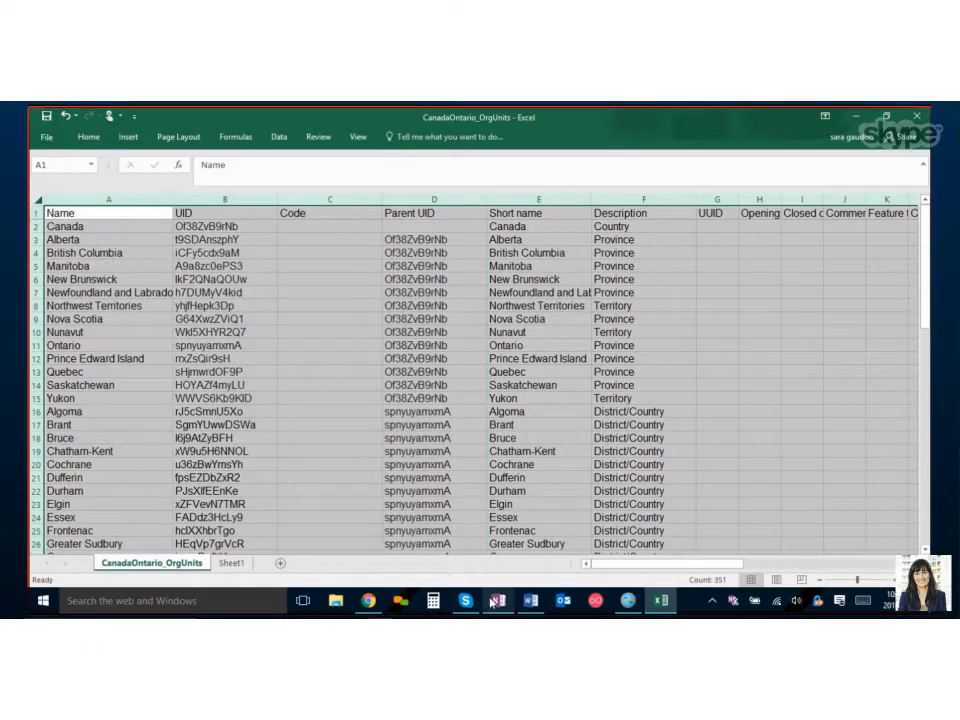
Open the Organisation Units maintenance app in DHIS2.
left_click(498, 600)
scroll(377, 487, "down", 3)
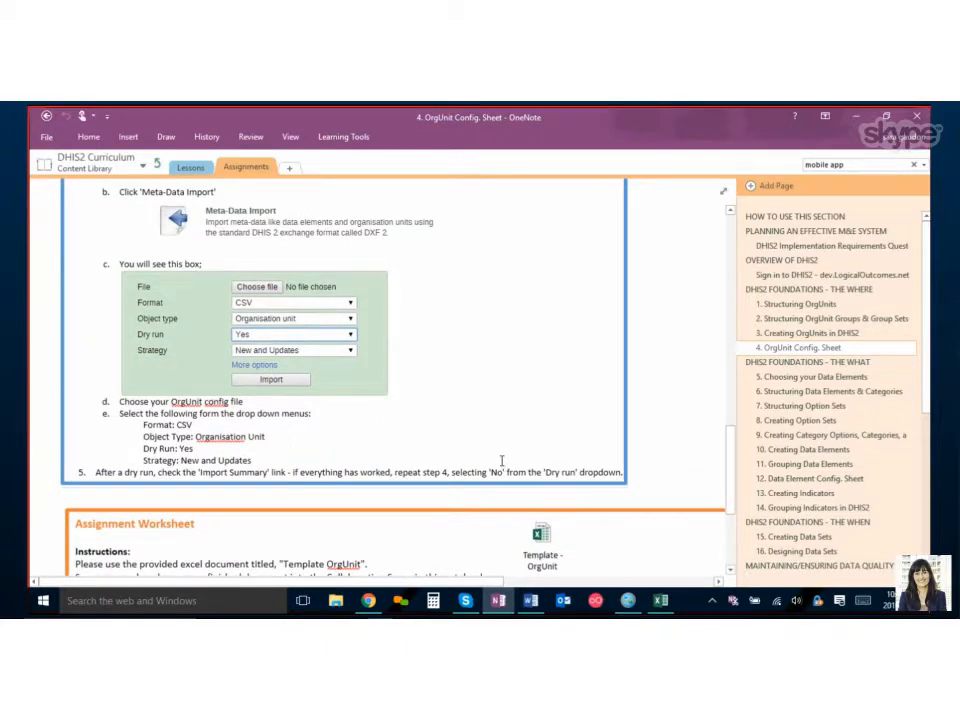
left_click(369, 601)
scroll(491, 344, "up", 2)
left_click(720, 176)
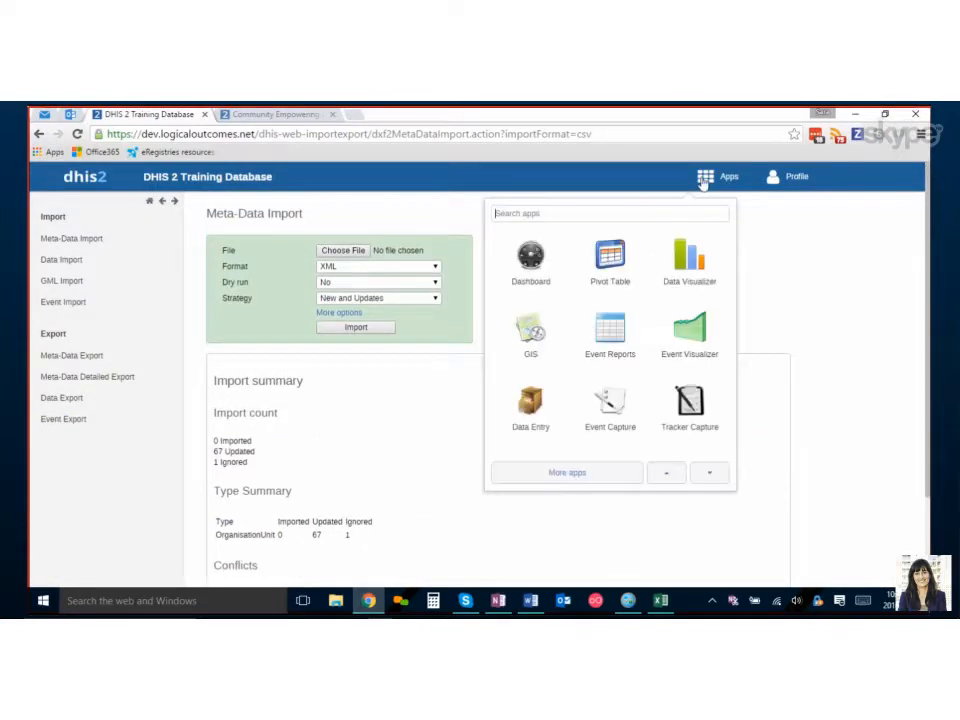
scroll(668, 347, "down", 2)
scroll(670, 347, "down", 1)
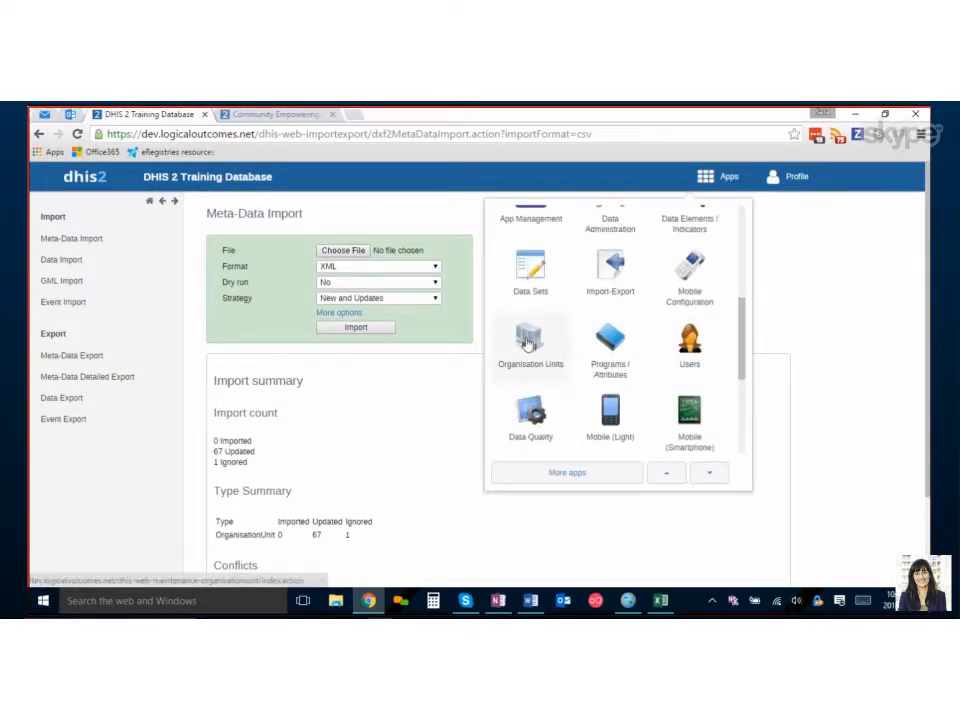
left_click(529, 343)
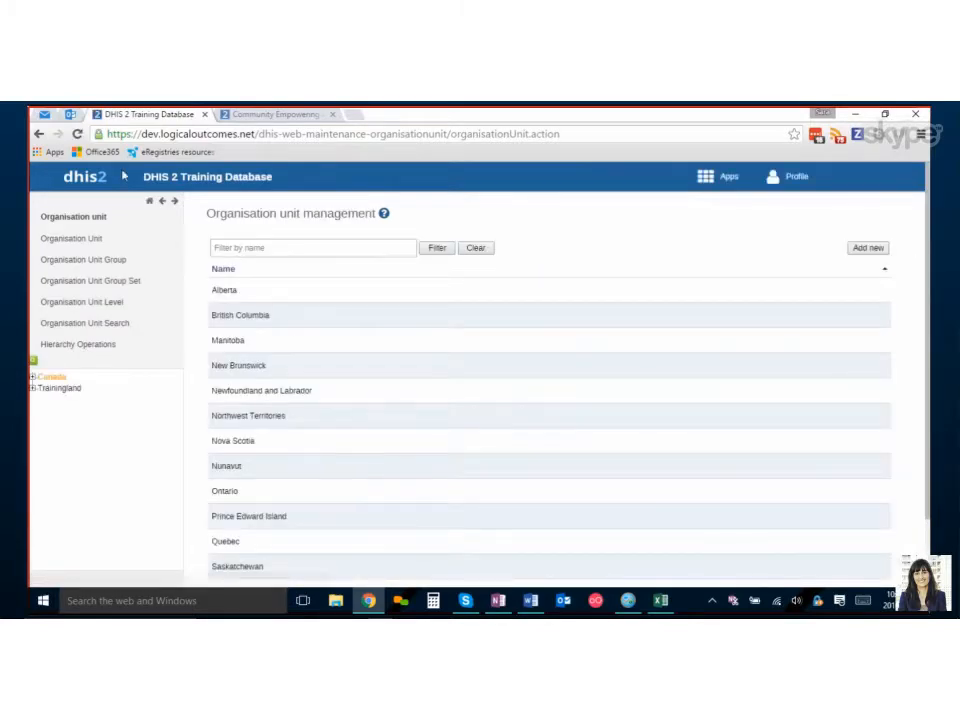
Expand Canada and Ontario in the organisation unit tree to inspect the imported districts.
left_click(33, 376)
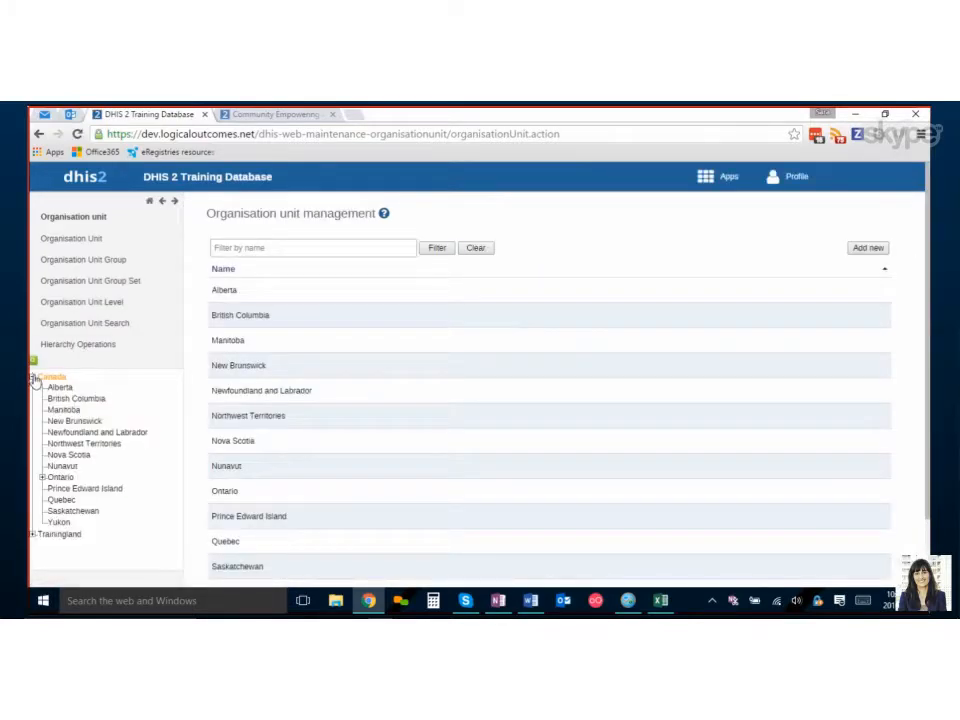
left_click(43, 478)
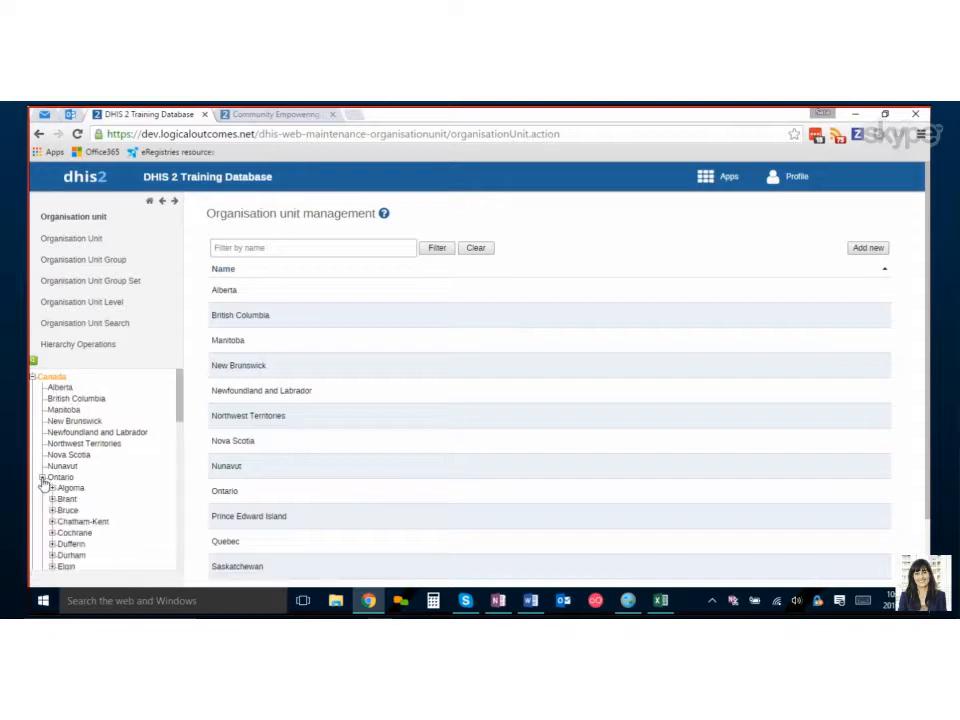
left_click(43, 478)
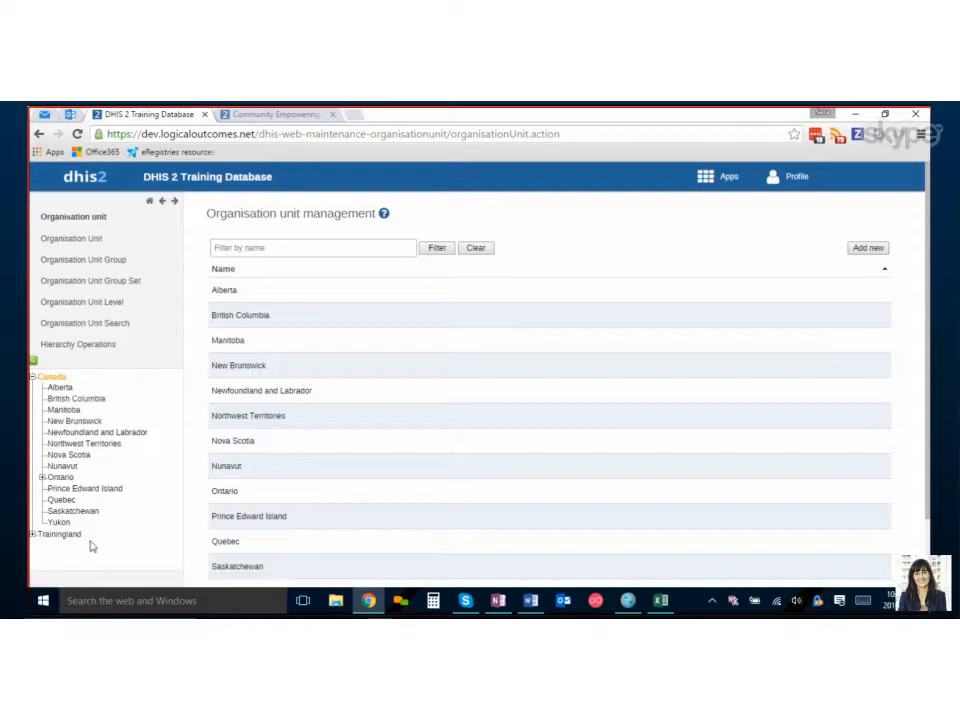
Read through the OrgUnit Config Sheet assignment instructions and example table in OneNote.
left_click(499, 604)
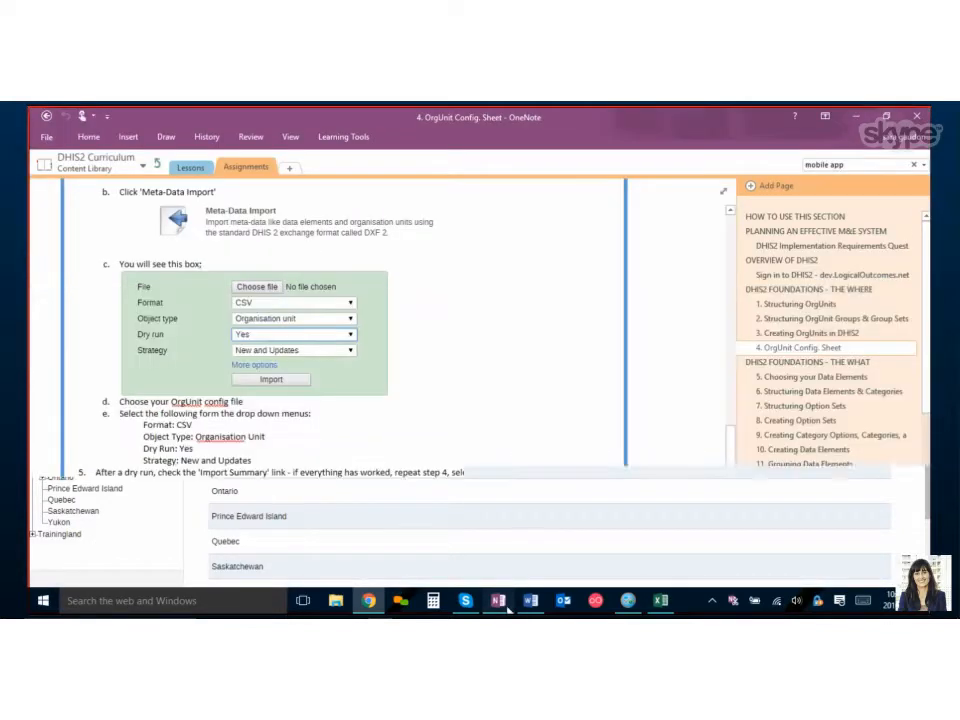
scroll(411, 502, "down", 2)
scroll(411, 502, "down", 3)
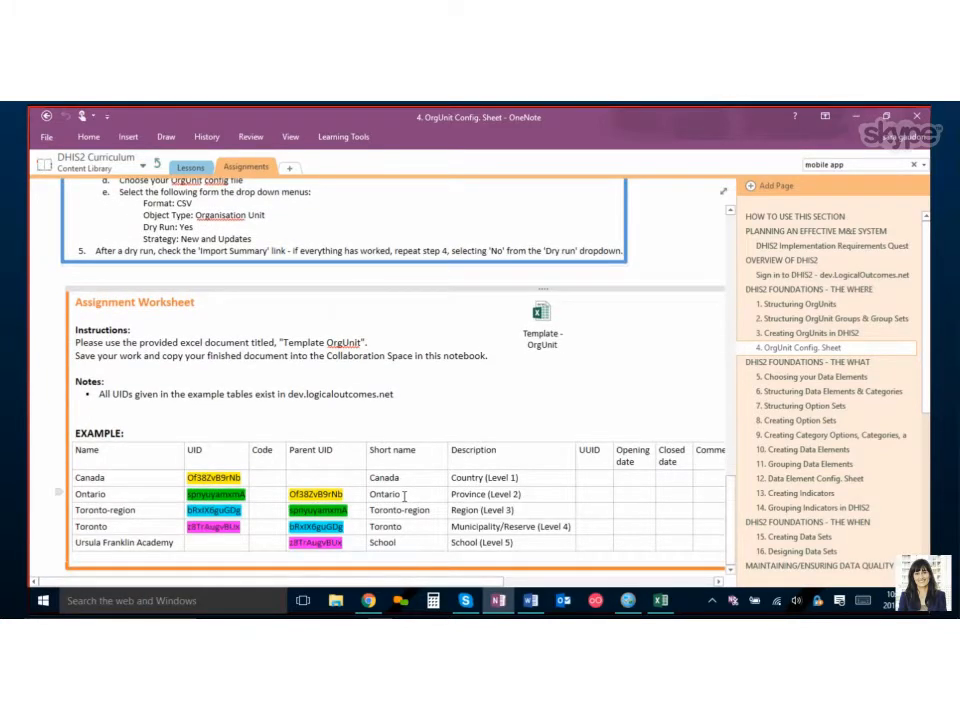
scroll(406, 490, "up", 10)
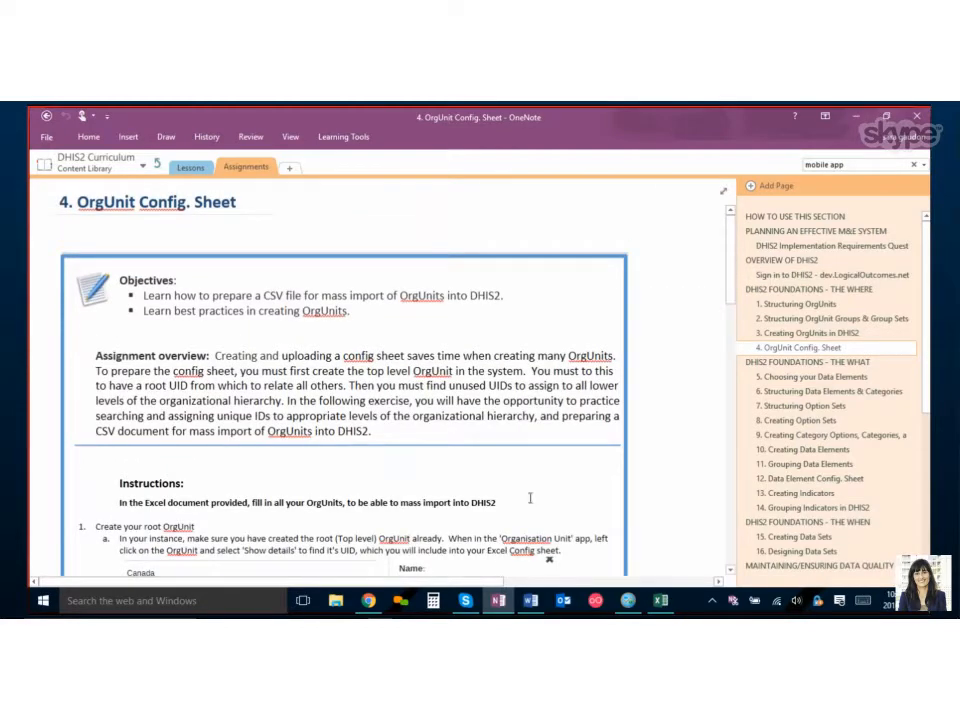
Review the province and district rows of the CanadaOntario_OrgUnits spreadsheet.
left_click(660, 602)
left_click(375, 412)
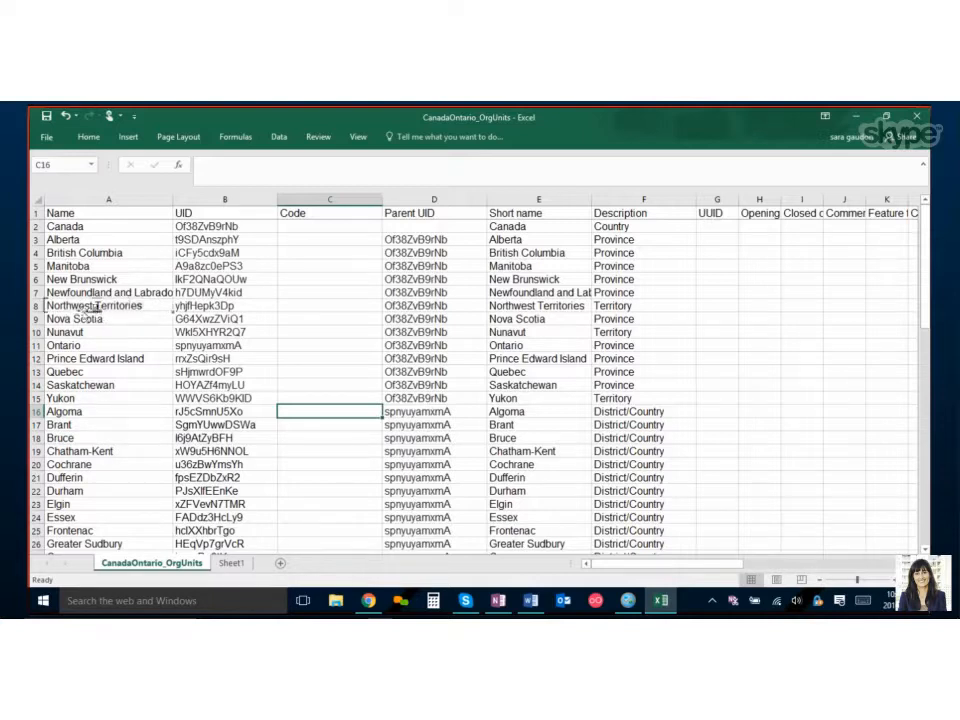
left_click(86, 425)
left_click(88, 486)
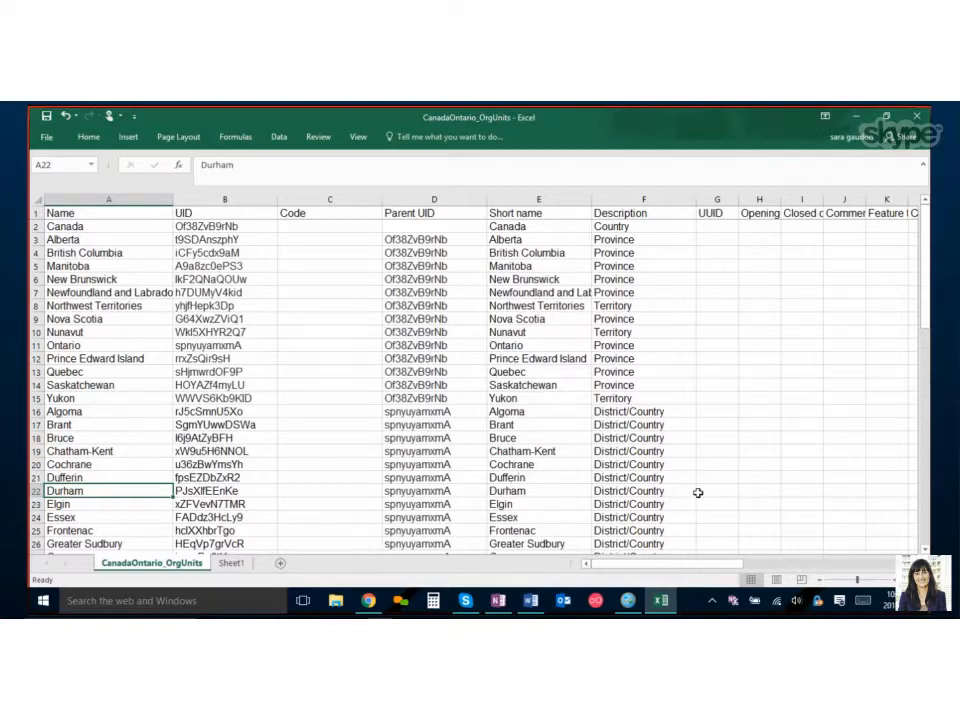
left_click(503, 603)
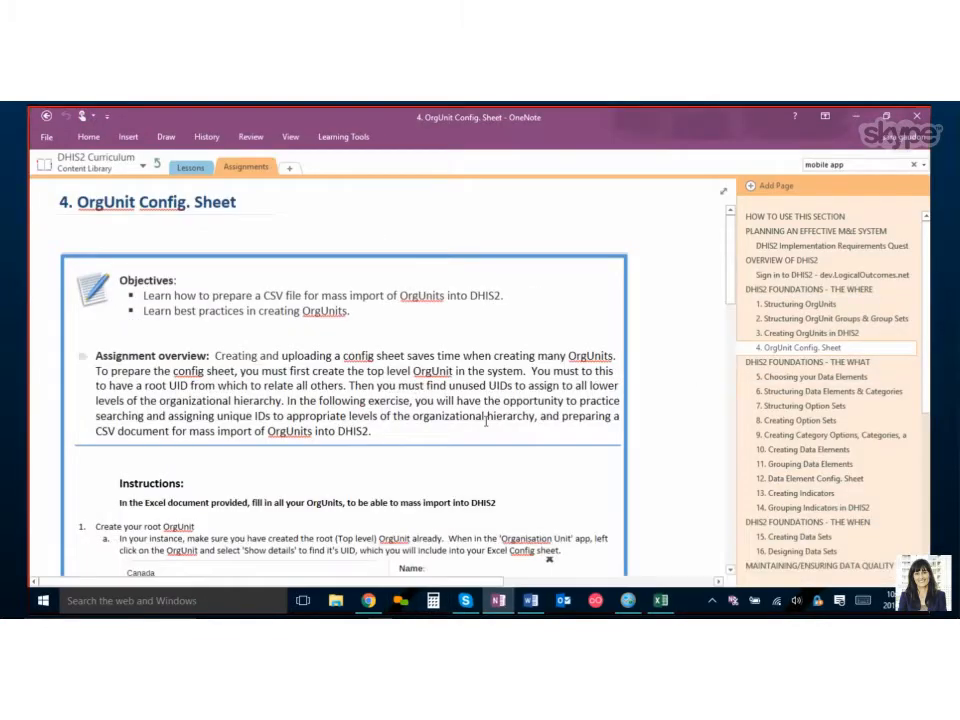